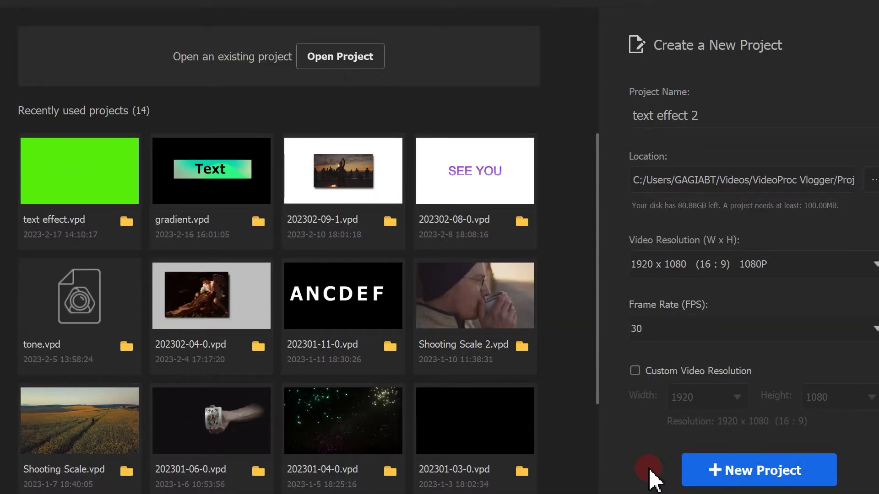
Step: Create the 1080p project 'text effect 2', import videos 01 and 02, and place clip 01 on the video track
click(708, 467)
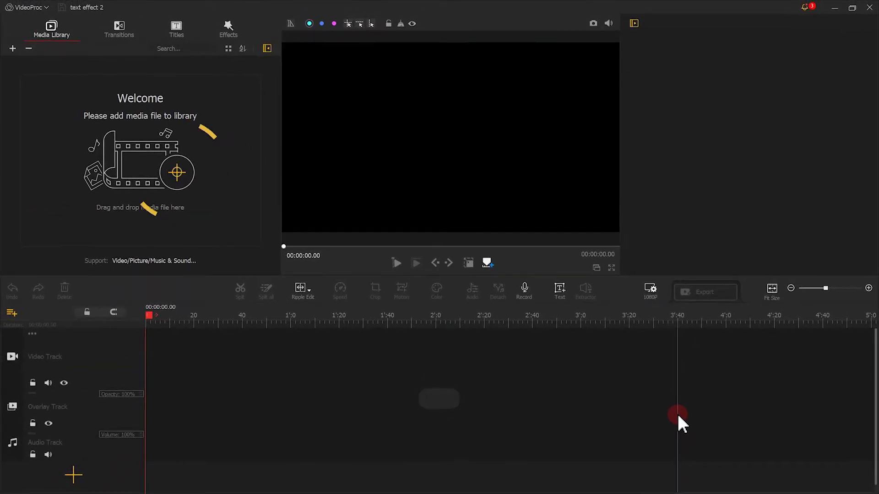
click(180, 173)
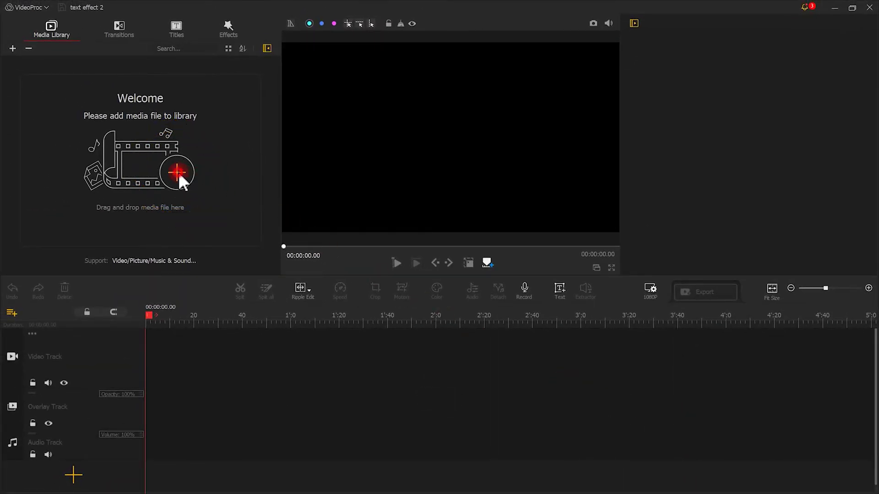
drag(382, 210, 291, 151)
click(469, 325)
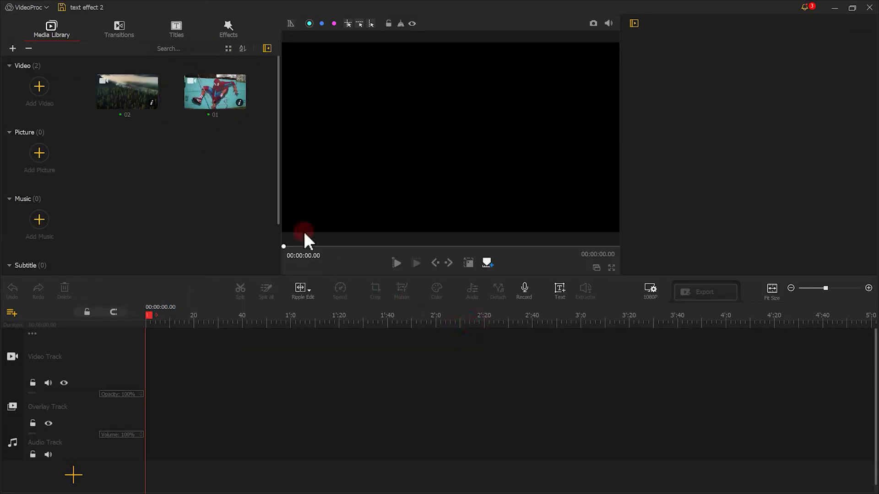
drag(216, 98, 213, 342)
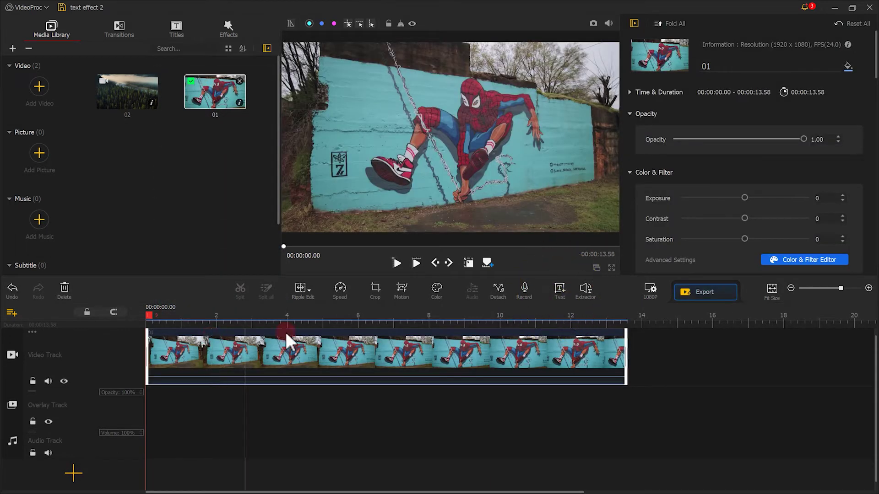
Step: Add a text title reading 'Animation' in Arial Rounded MT Bold
click(558, 296)
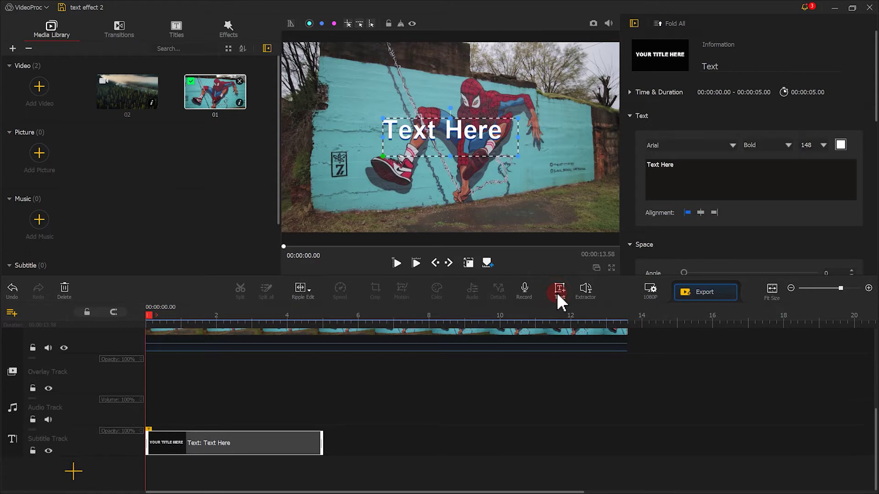
drag(706, 176, 630, 165)
text(A)
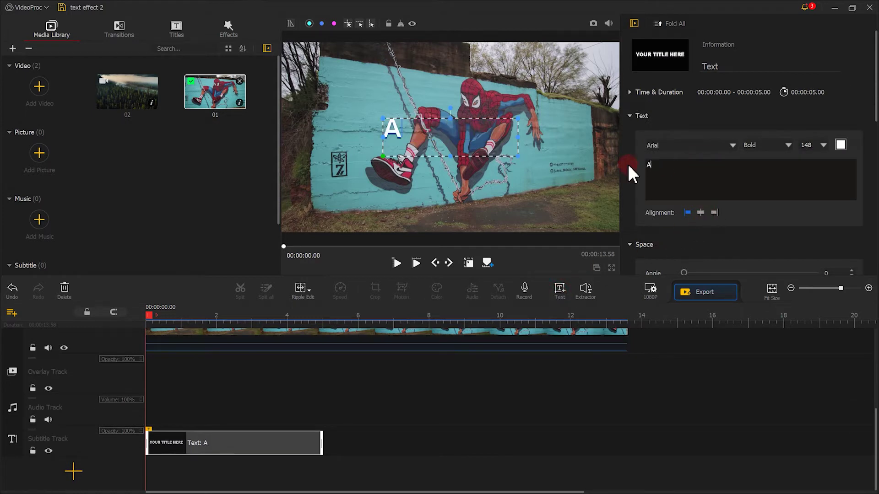
text(nimation)
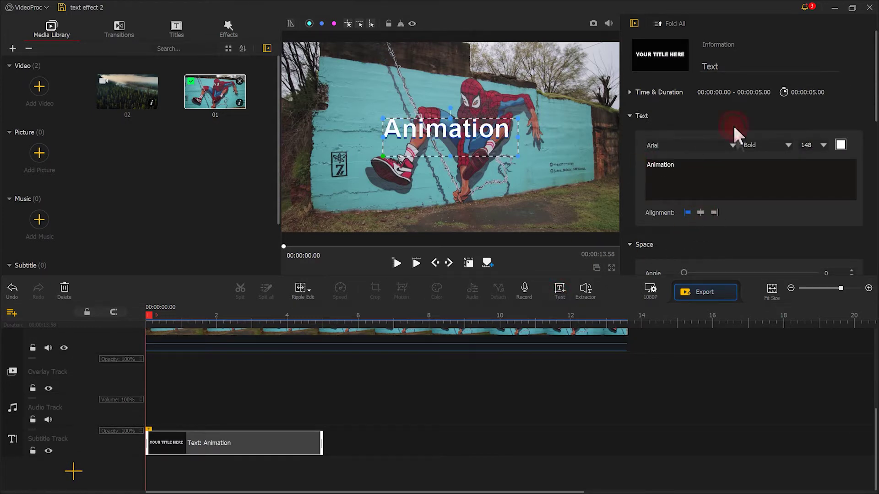
click(733, 145)
Step: Give the title a black text shadow and adjust its direction and blur
click(686, 172)
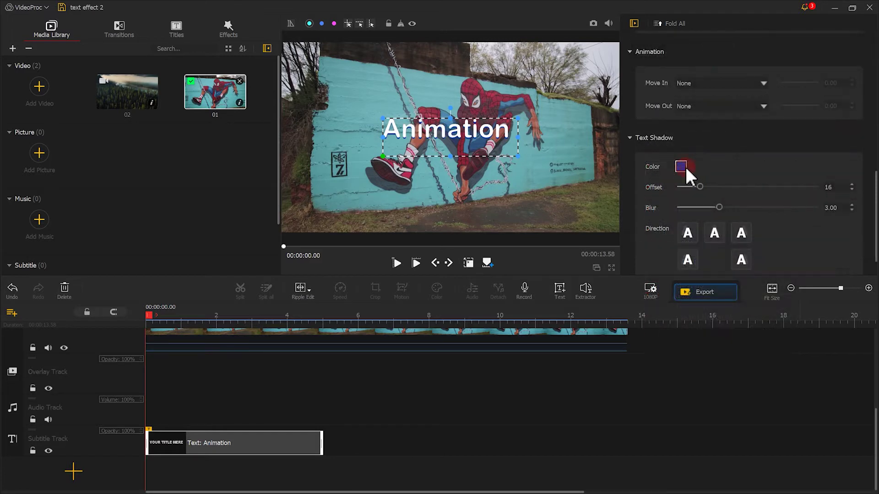
click(368, 280)
click(439, 359)
scroll(785, 238, down, 1)
click(755, 259)
click(727, 186)
scroll(747, 192, up, 5)
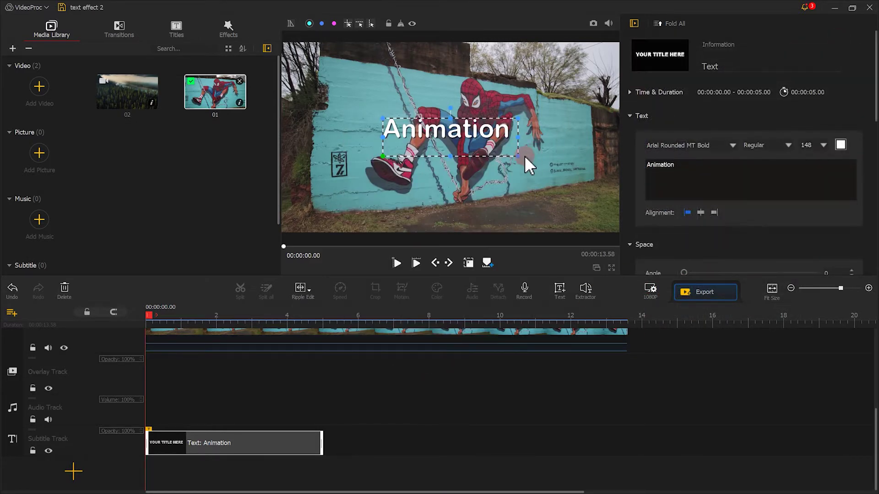
Step: Enlarge the Animation title on the frame and trim its clip to 0.43 seconds
mouse_move(517, 156)
mouse_down()
mouse_move(546, 171)
mouse_move(506, 155)
mouse_move(513, 170)
mouse_up()
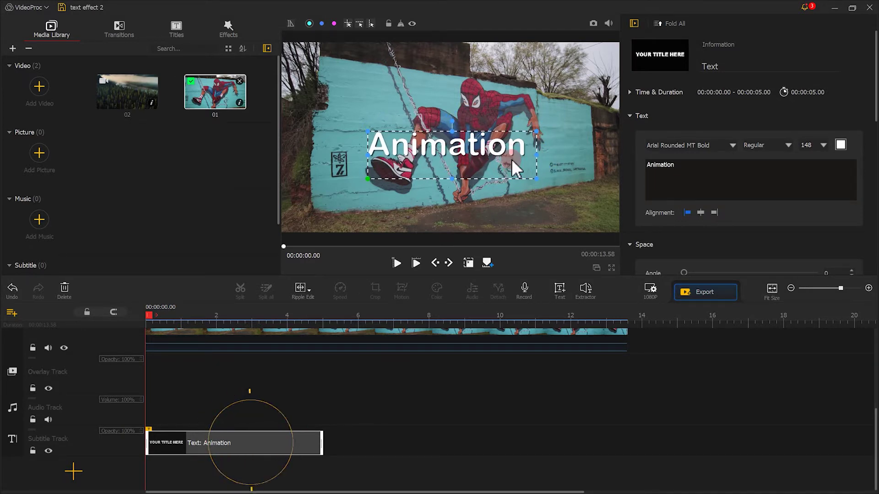
click(429, 250)
drag(322, 442, 160, 442)
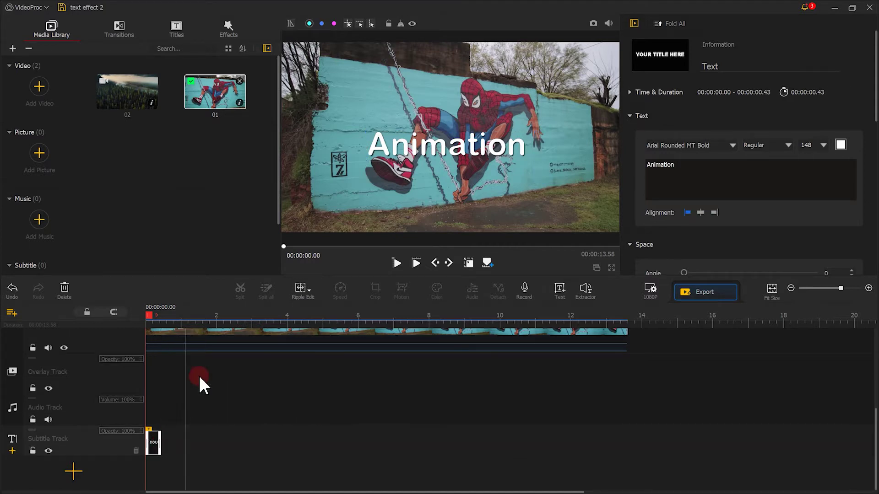
Step: Zoom in on the timeline and copy-paste the Animation title clip once
drag(193, 324, 405, 307)
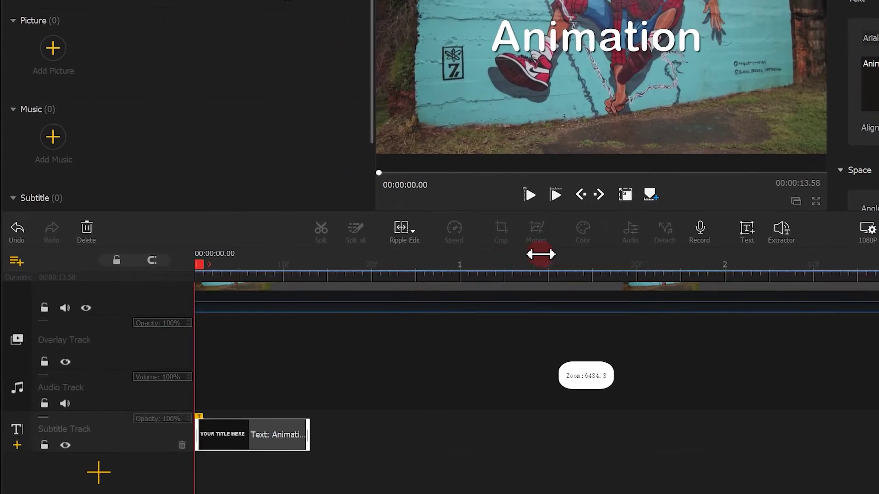
drag(540, 254, 545, 265)
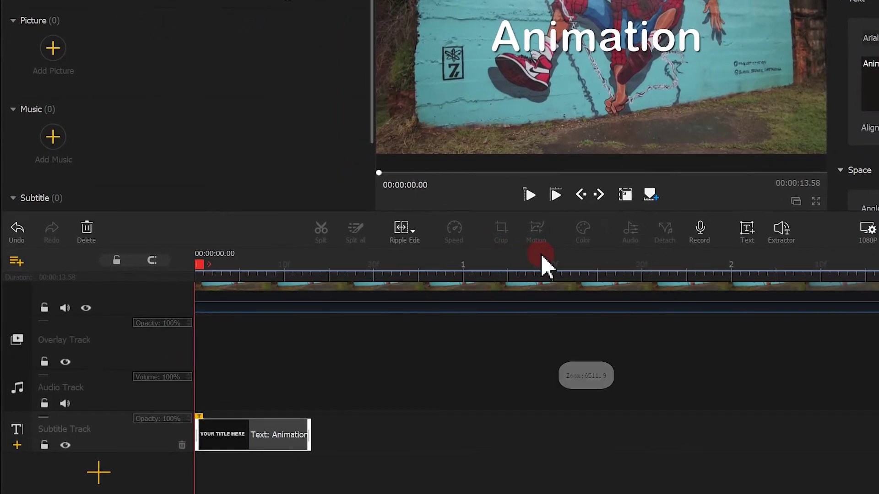
right_click(267, 440)
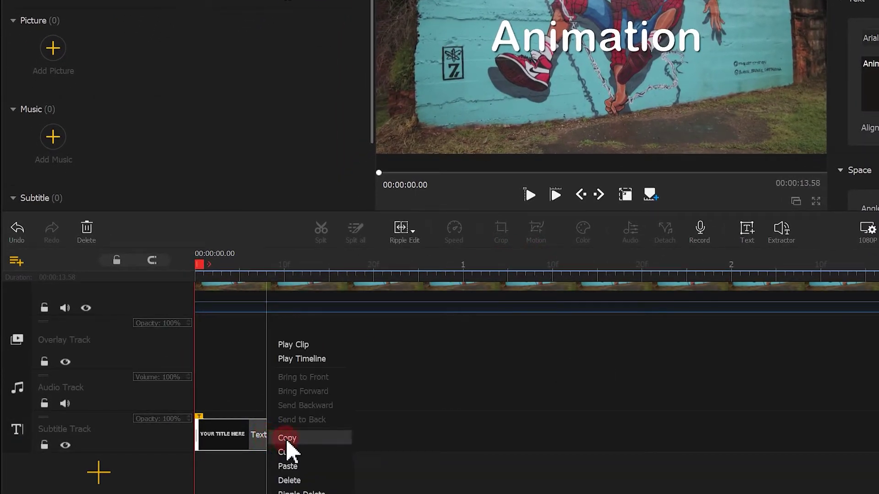
click(287, 439)
right_click(289, 450)
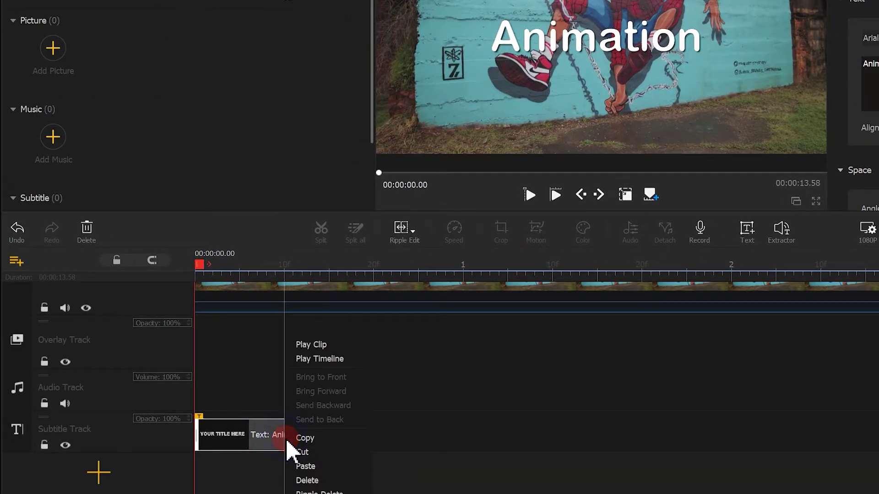
click(319, 465)
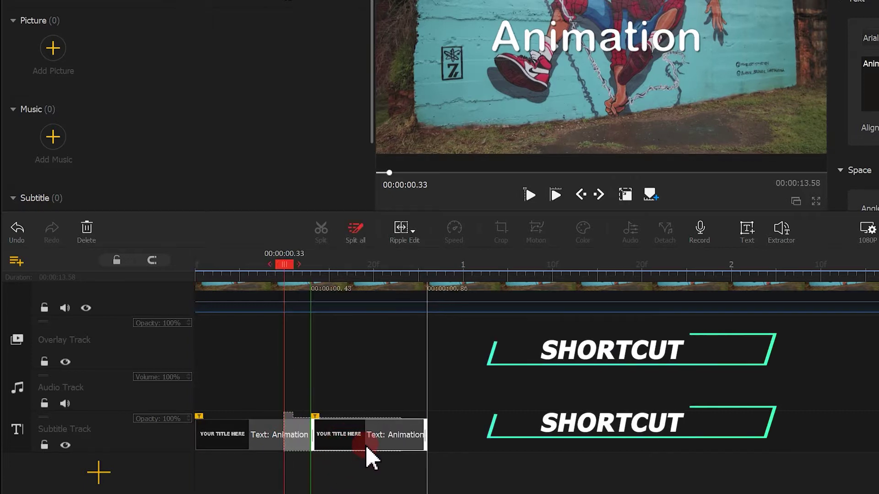
Step: Paste another copy and line up all three title clips end to end
key(Delete)
click(282, 432)
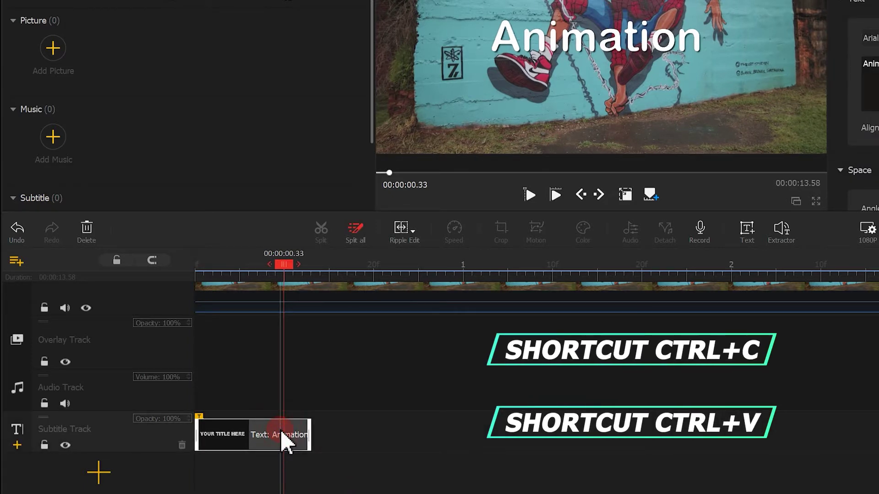
key(ctrl+v)
drag(281, 433, 353, 436)
mouse_move(461, 435)
mouse_down()
mouse_move(482, 437)
mouse_move(459, 439)
mouse_up()
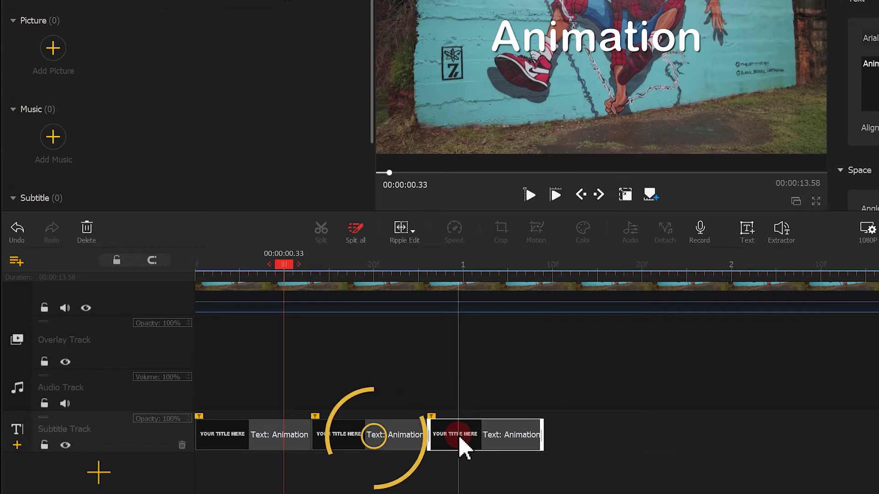
Step: Rotate the second Animation title to an angle of 16°
click(386, 435)
click(384, 439)
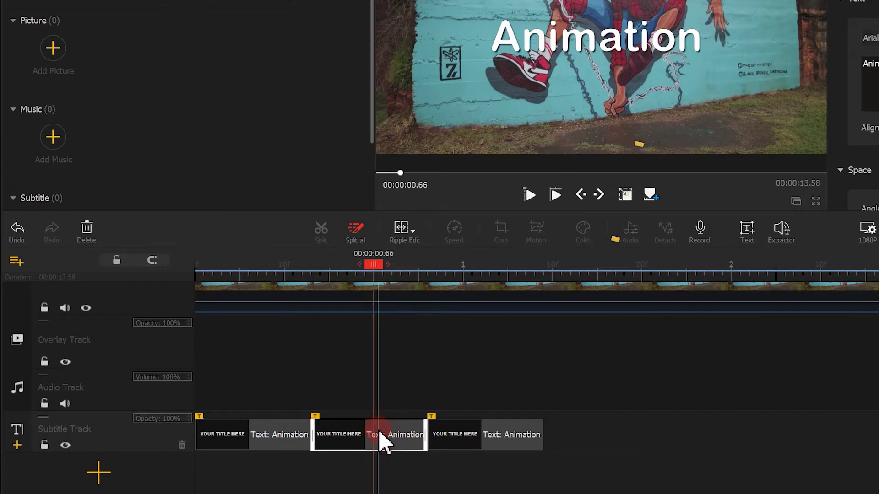
click(625, 194)
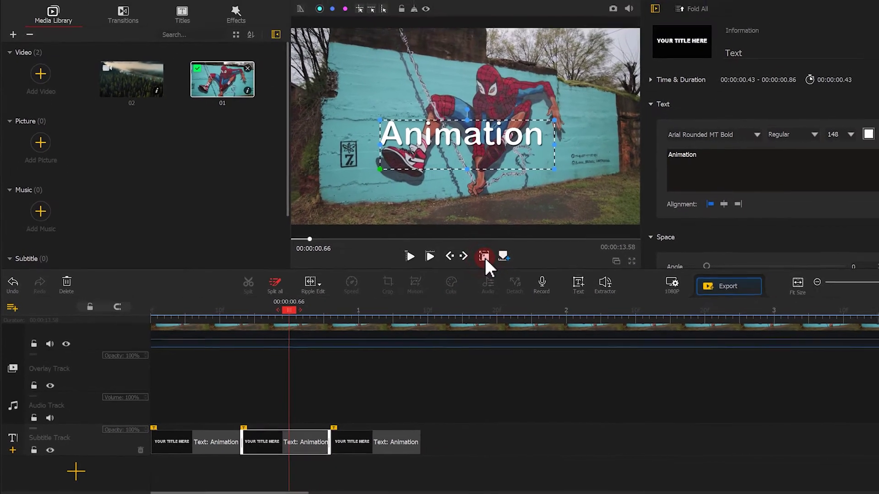
click(518, 68)
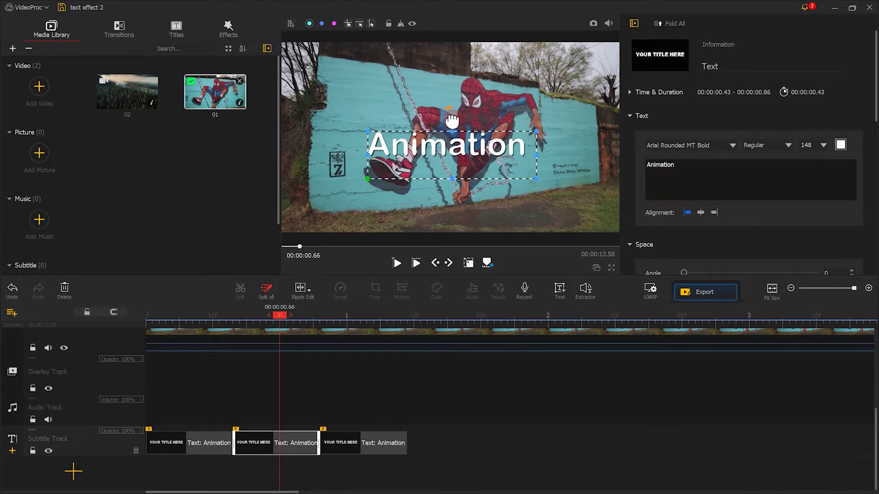
drag(452, 120, 446, 124)
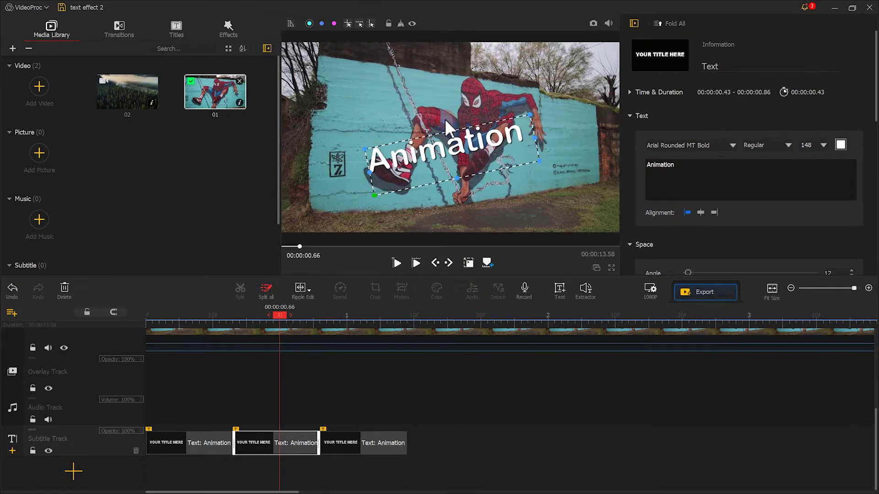
scroll(782, 109, down, 3)
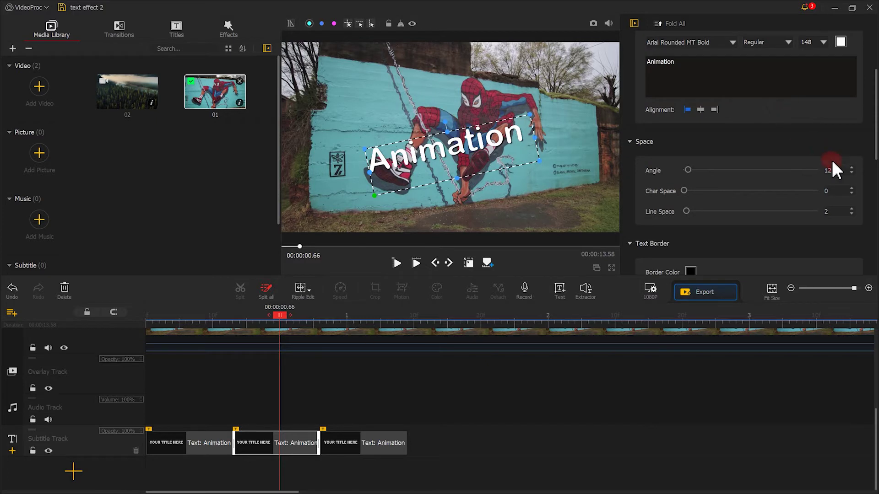
drag(832, 163, 816, 173)
text(16)
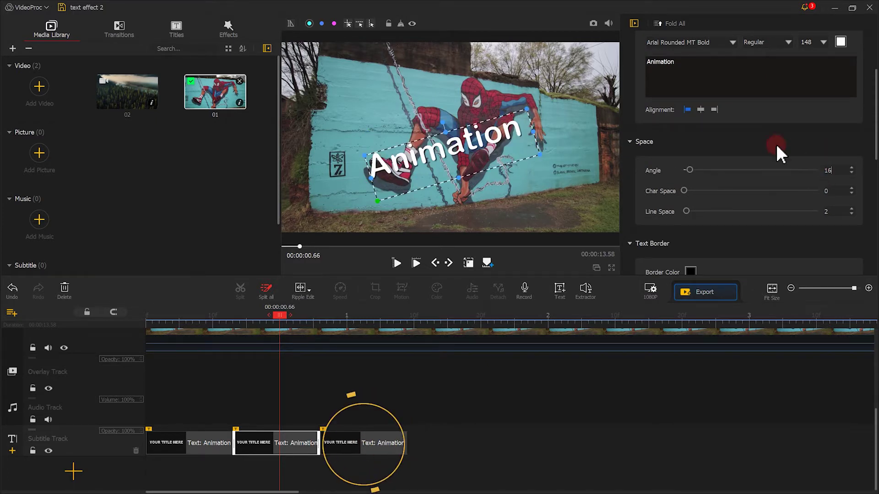
Step: Rotate the third Animation title to 346°, then select the second and third clips together
click(362, 451)
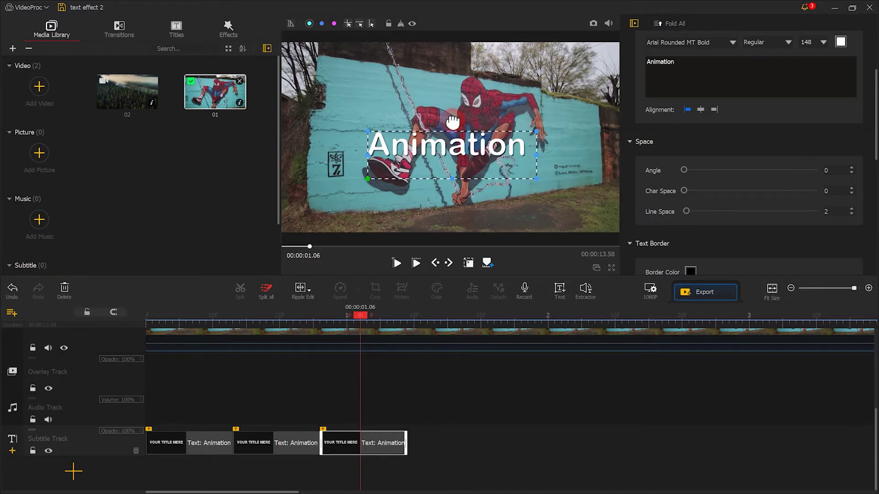
drag(452, 121, 460, 119)
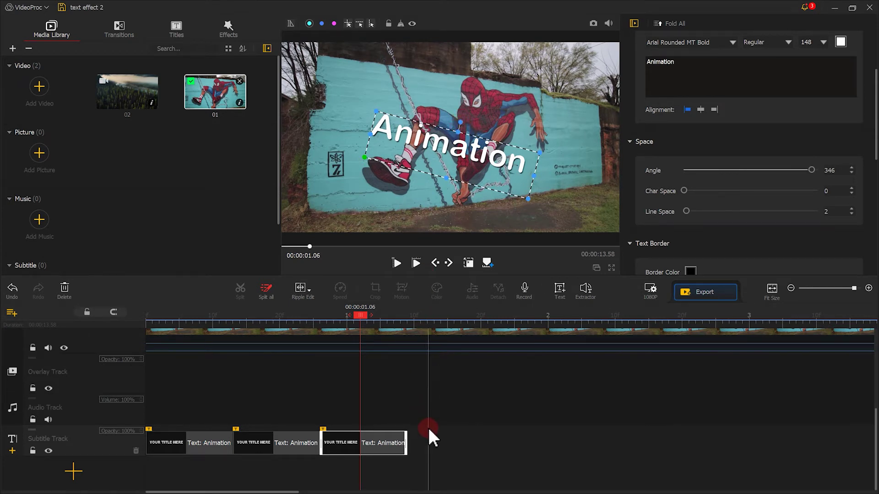
click(283, 434)
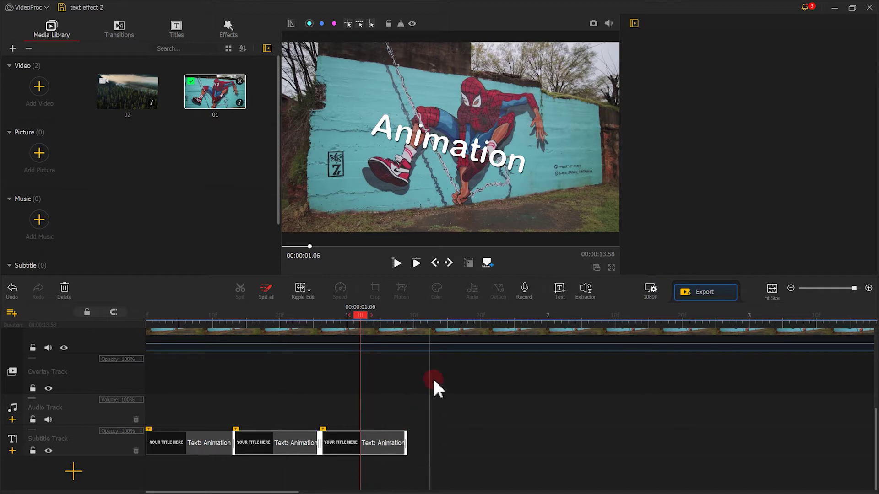
Step: Repeatedly paste the tilted title pair at the track's end, extending the titles past 6 seconds
drag(367, 314, 408, 309)
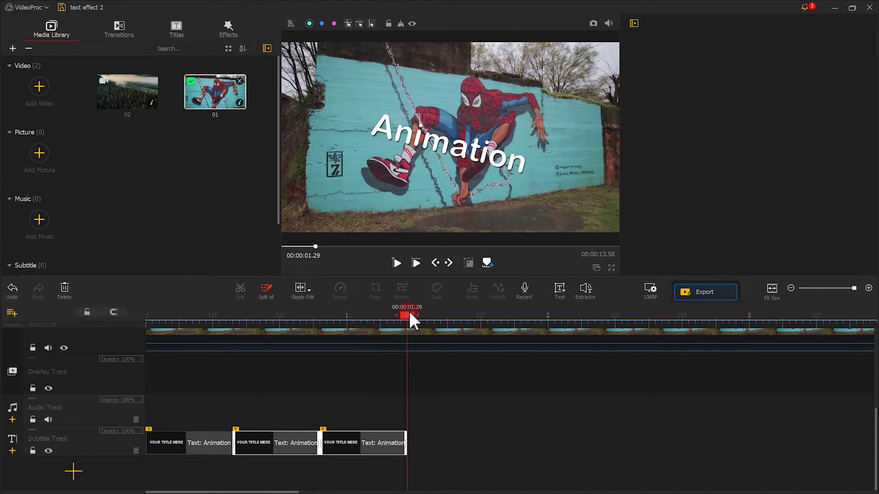
key(ctrl+v)
drag(495, 315, 753, 314)
key(ctrl+v)
key(ctrl+v)
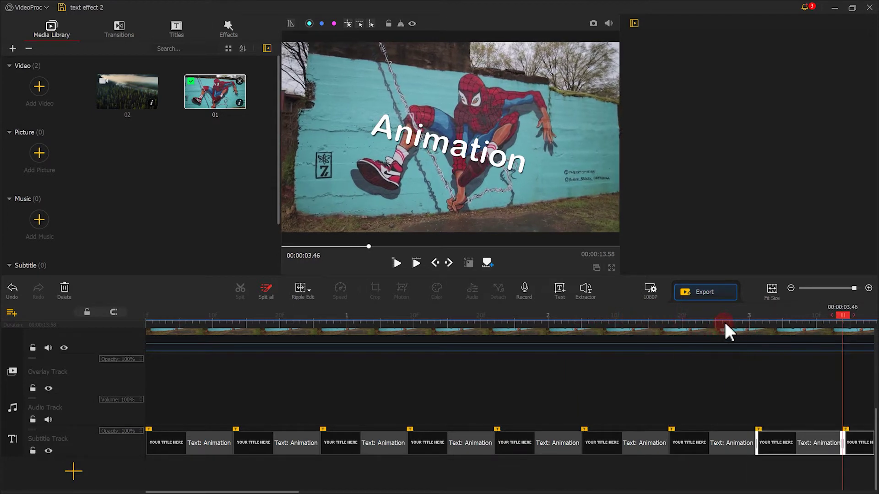
scroll(723, 323, down, 2)
scroll(589, 333, down, 2)
drag(453, 315, 676, 322)
key(ctrl+v)
key(ctrl+v)
key(ctrl+v)
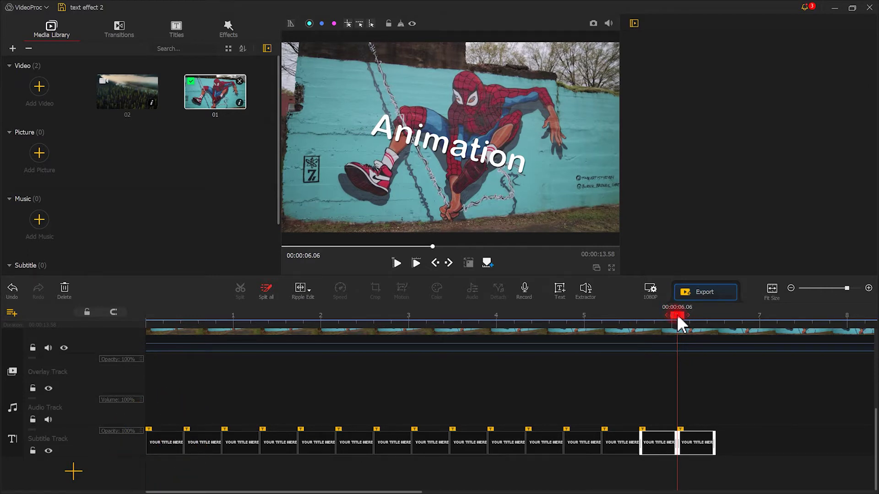
Step: Set the first Animation clip's Move In animation to Fade In lasting 0.16 seconds, then play it back
drag(678, 318, 117, 343)
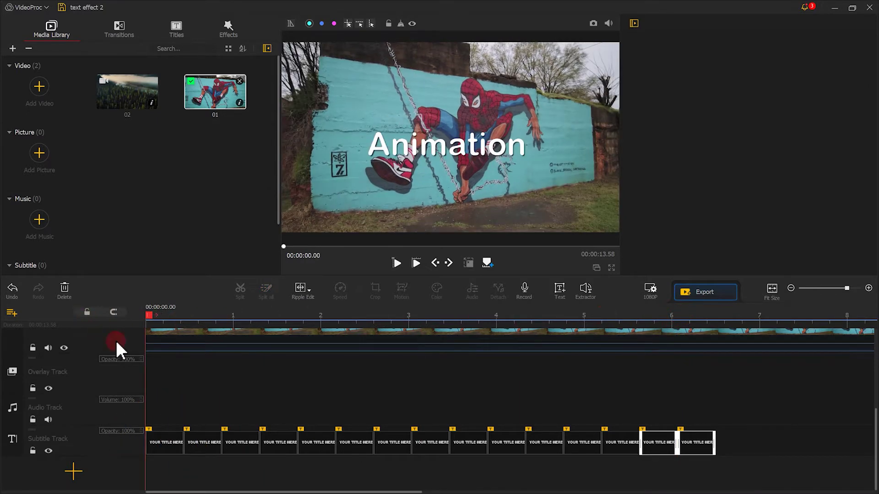
click(159, 442)
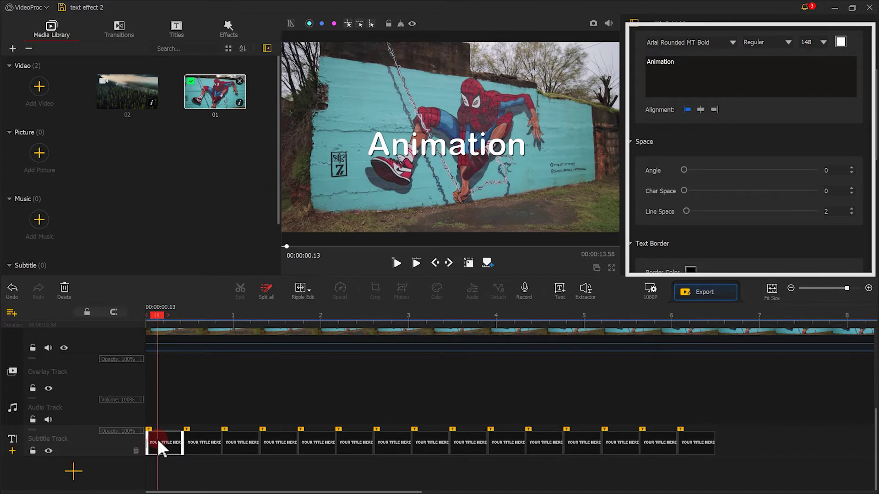
click(873, 191)
drag(873, 185, 873, 215)
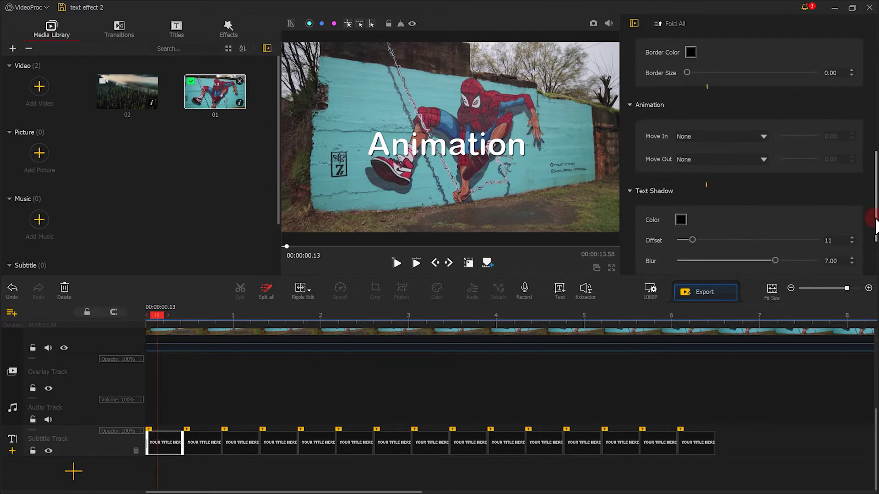
click(732, 137)
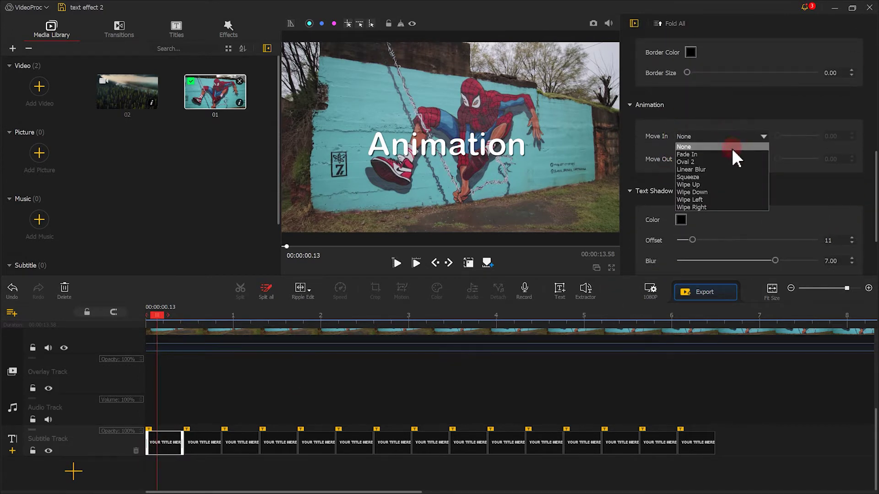
click(733, 154)
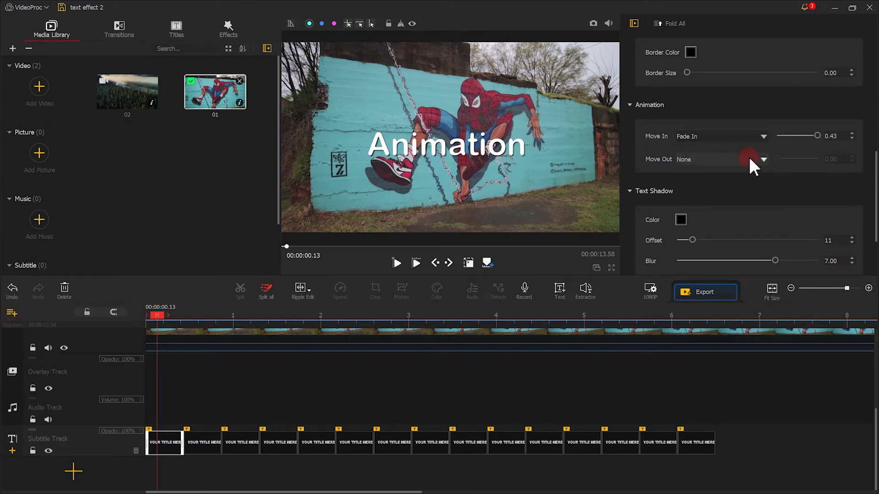
click(815, 143)
drag(812, 137, 797, 137)
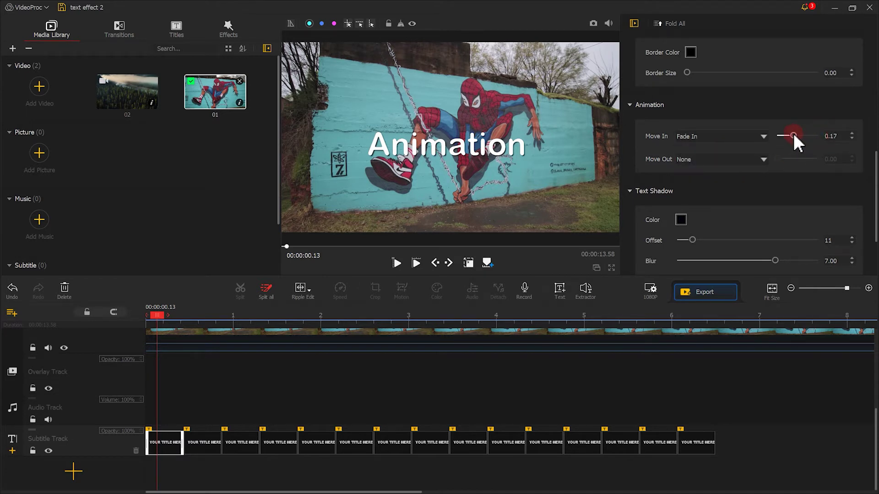
click(416, 262)
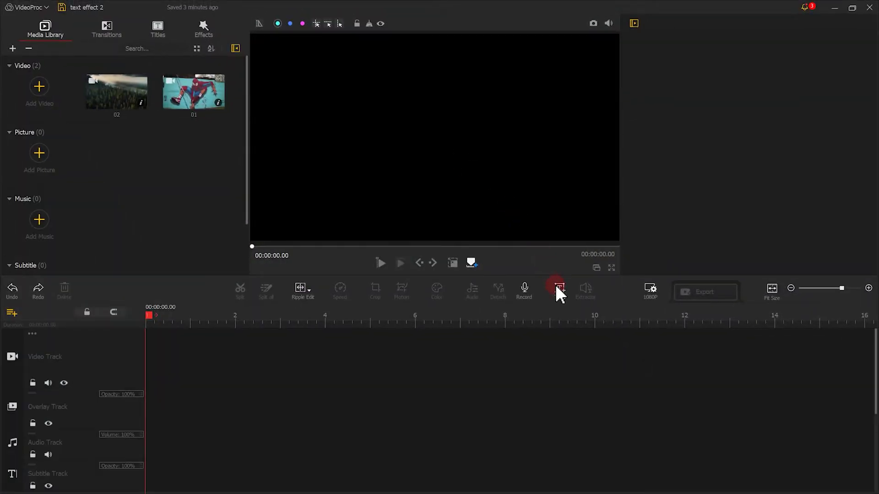
Step: Add a new 5-second text title to the subtitle track
click(557, 289)
Step: Change the title text to CINEMATIC, set its shadow offset to 0, and enlarge it
click(686, 136)
click(650, 131)
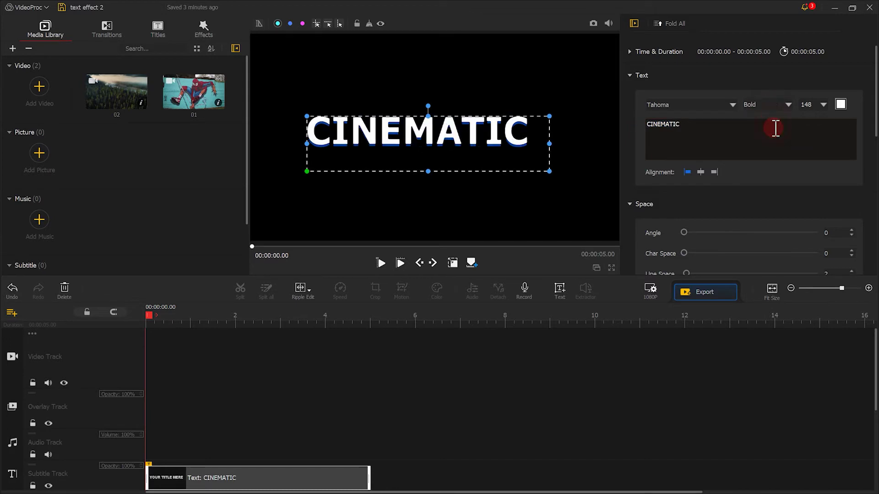
drag(875, 105, 875, 206)
drag(705, 229, 666, 238)
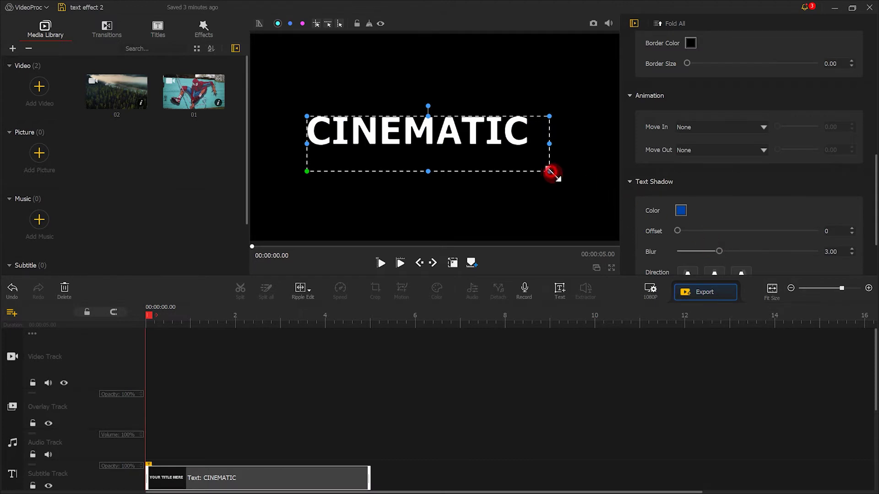
drag(549, 172, 599, 188)
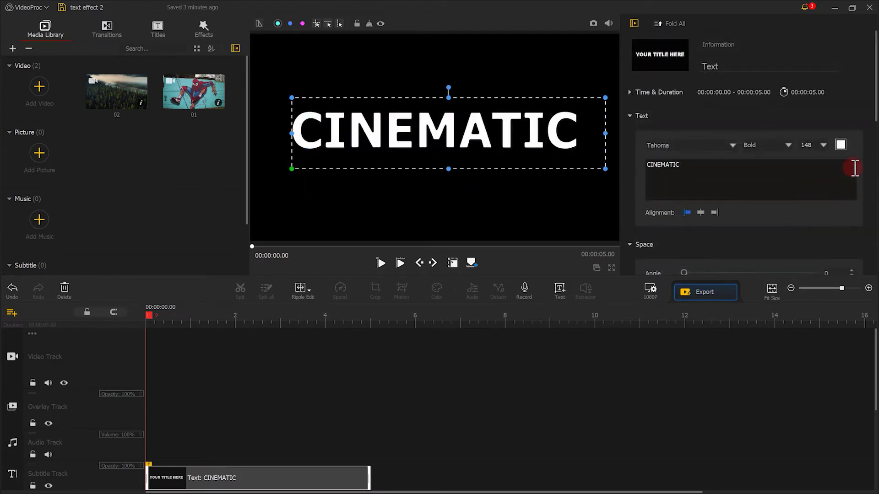
Step: Colour the CINEMATIC text blue (#1100fe)
click(840, 145)
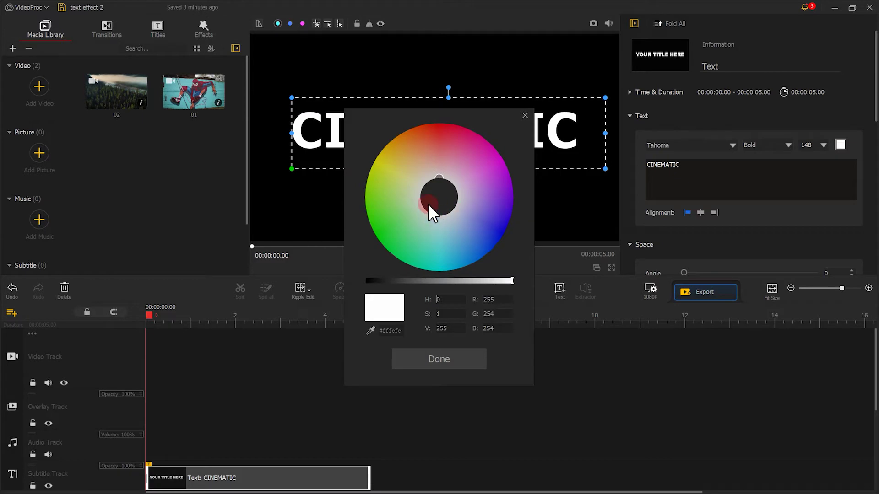
click(456, 215)
drag(456, 213, 499, 241)
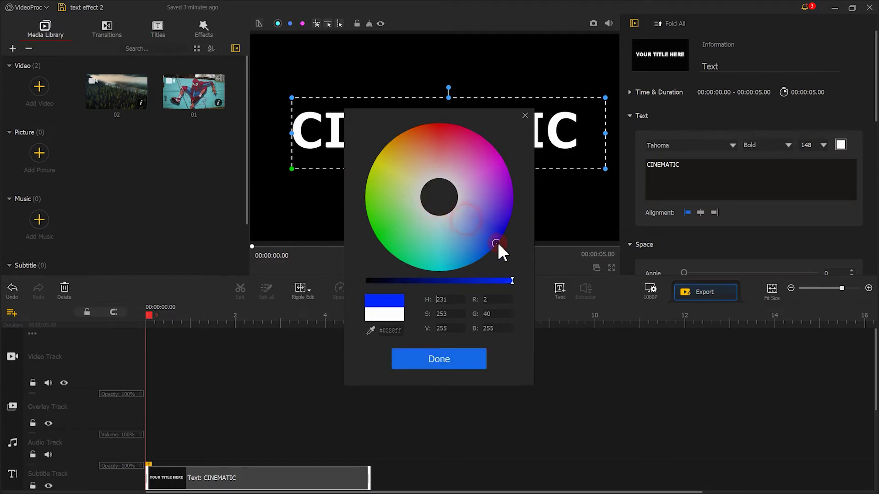
click(482, 361)
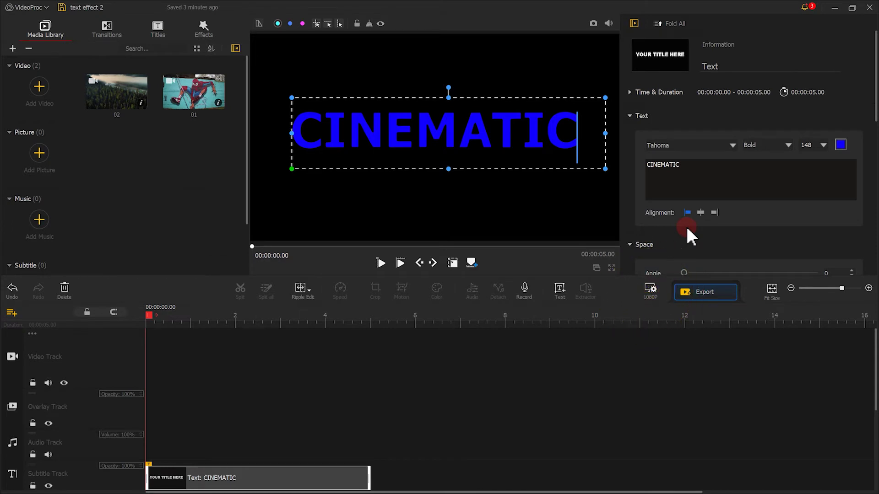
Step: Set the 1080P project background to a custom, fully bright pure green
click(652, 289)
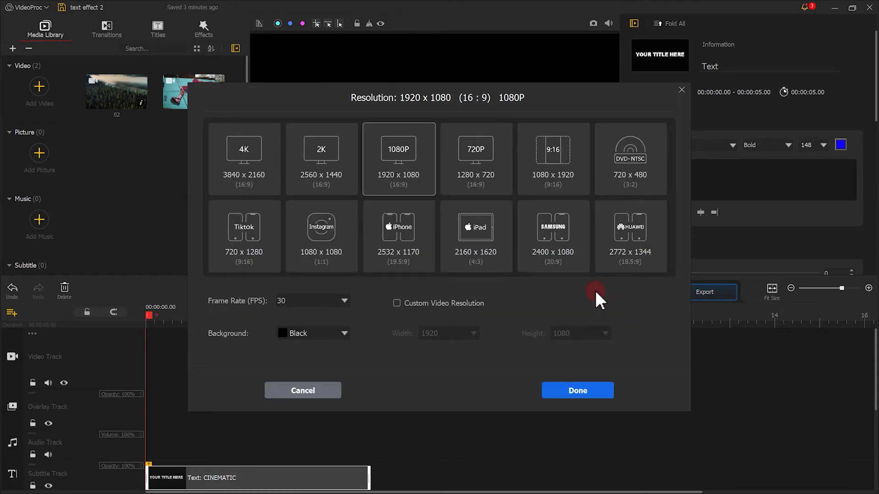
click(344, 333)
click(331, 348)
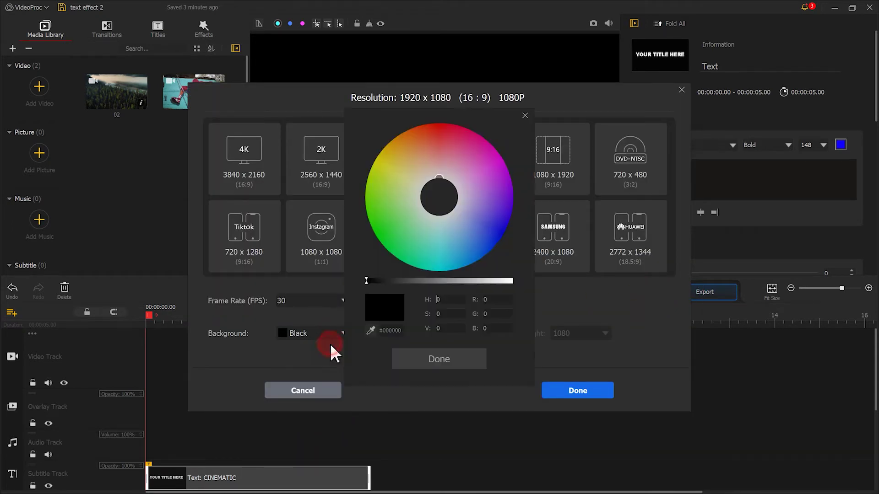
click(401, 221)
drag(394, 222, 373, 233)
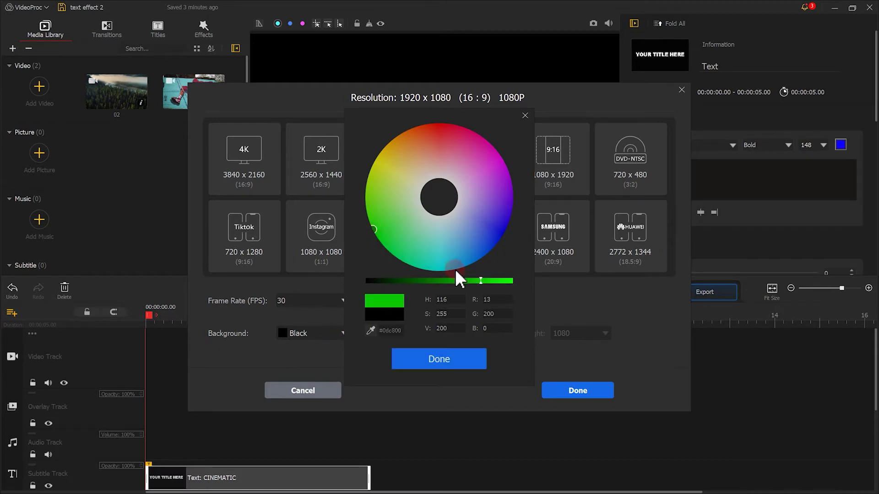
drag(480, 281, 530, 283)
click(471, 359)
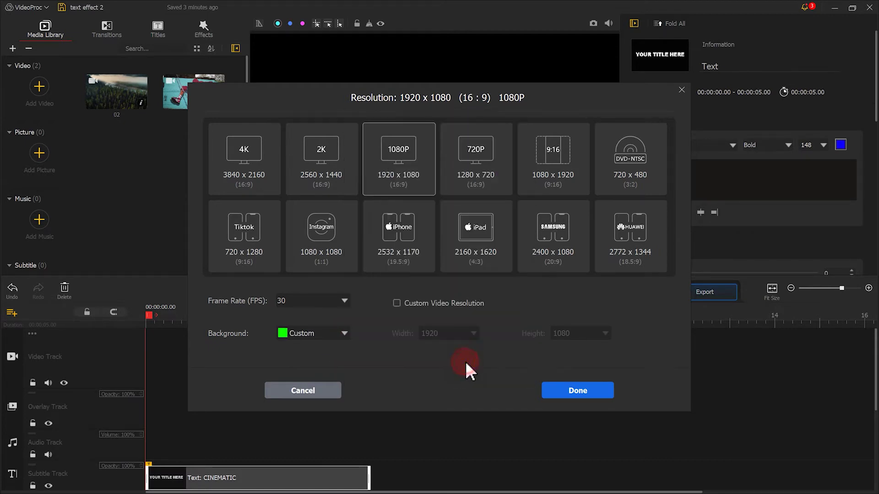
click(576, 390)
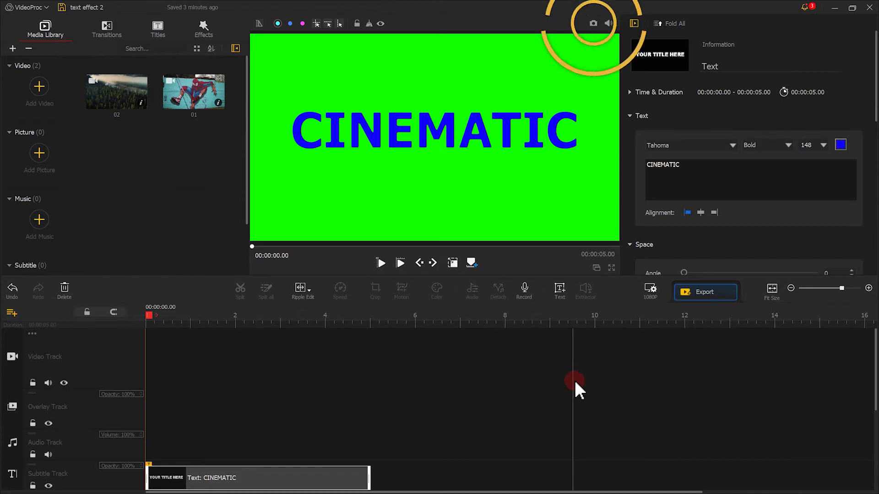
Step: Snapshot CINEMATIC as text effect 2.png, delete the text, then snapshot plain green as text effect 2_0.png
click(594, 25)
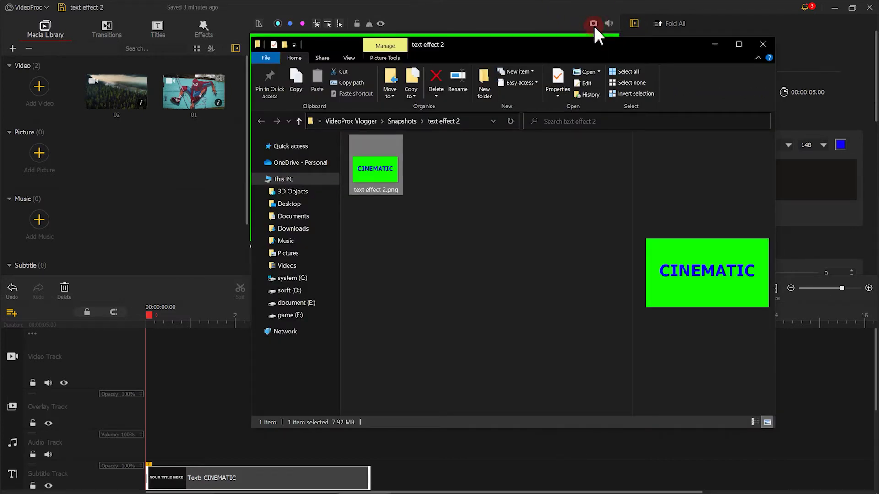
click(556, 20)
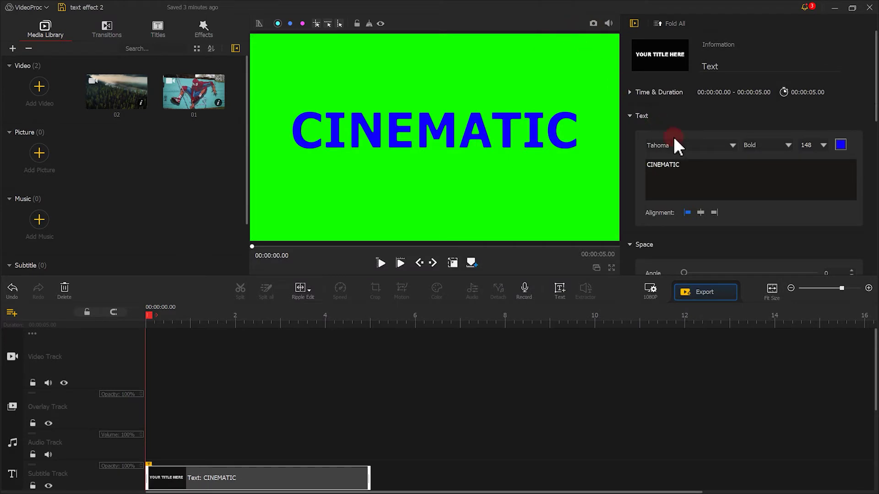
drag(700, 173, 642, 164)
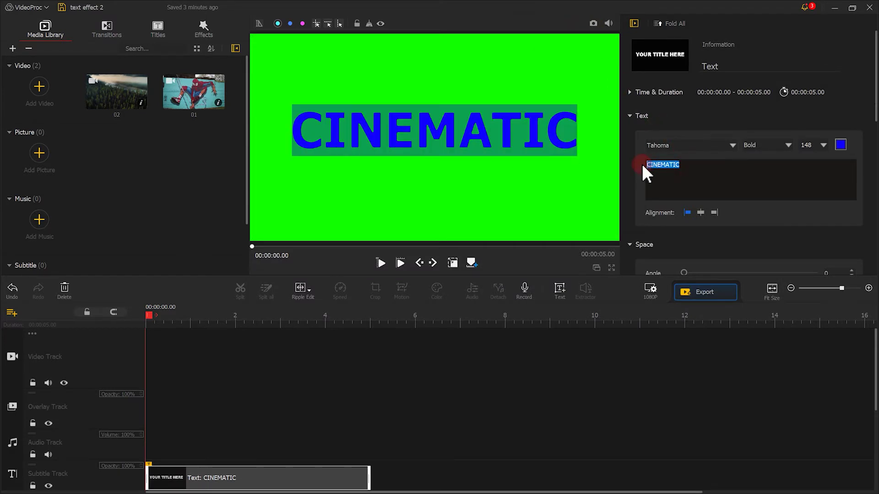
key(BackSpace)
click(593, 24)
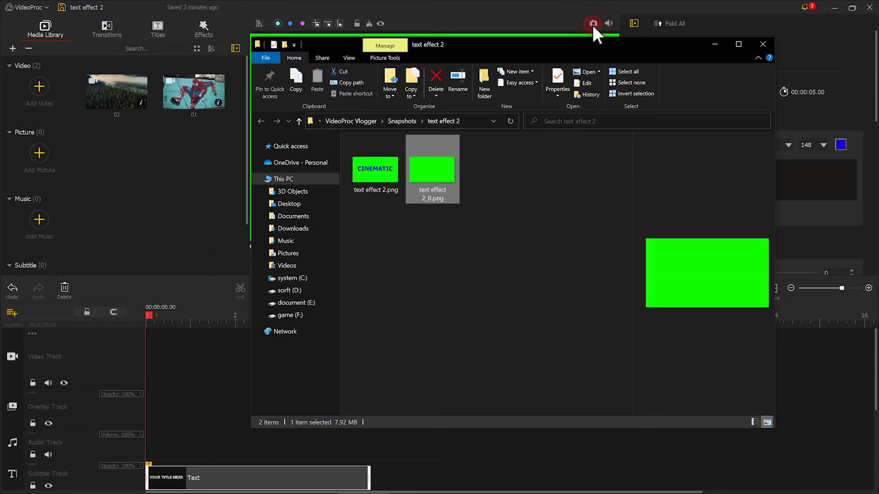
click(550, 21)
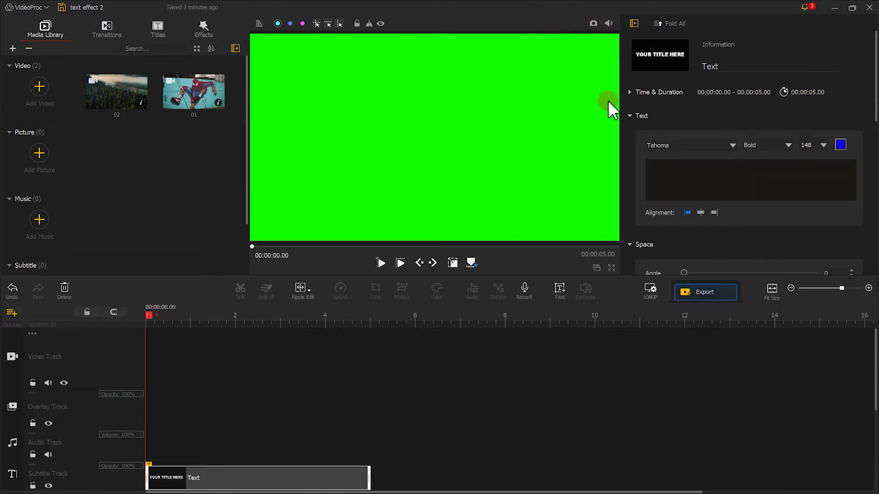
Step: Set the project background colour to White and save the blank white frame as a snapshot
click(650, 287)
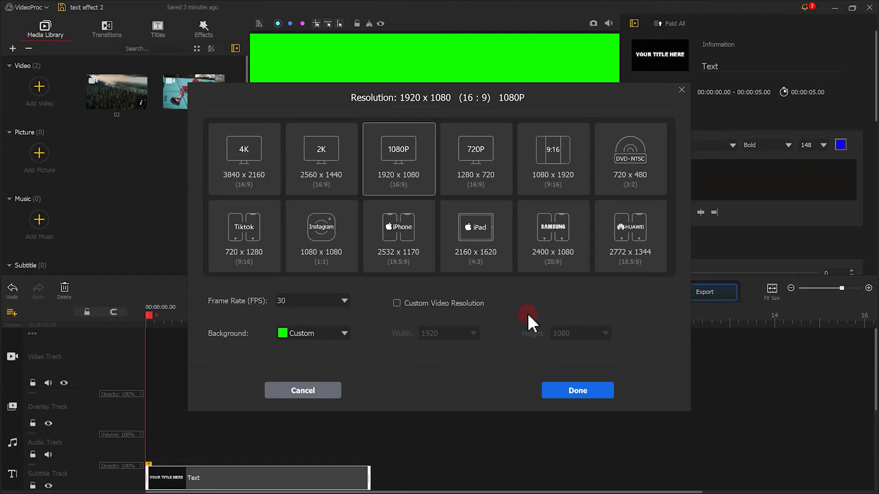
click(331, 334)
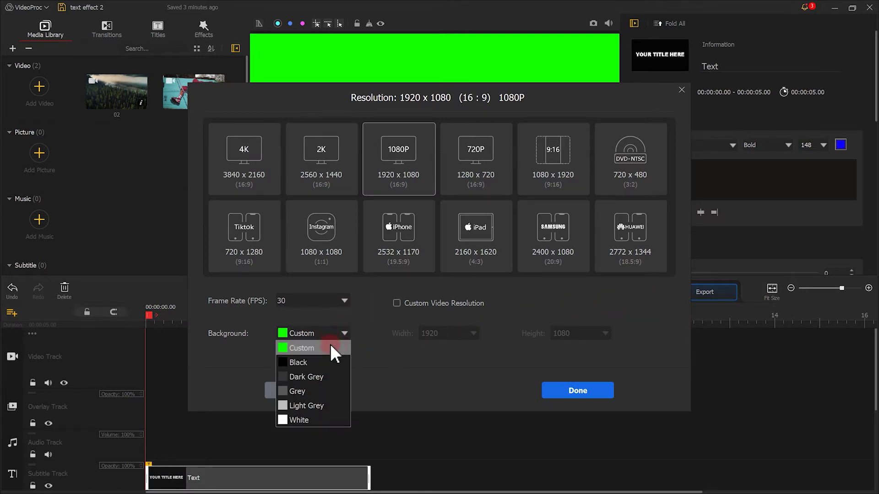
click(325, 419)
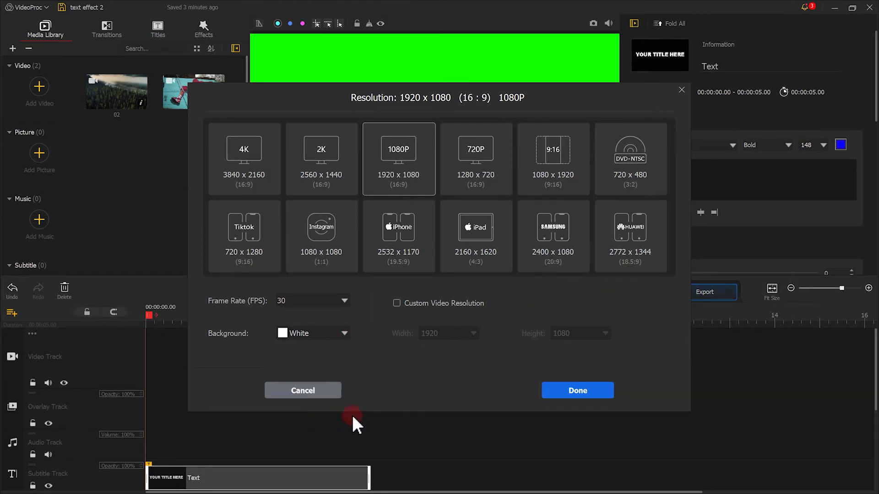
click(550, 391)
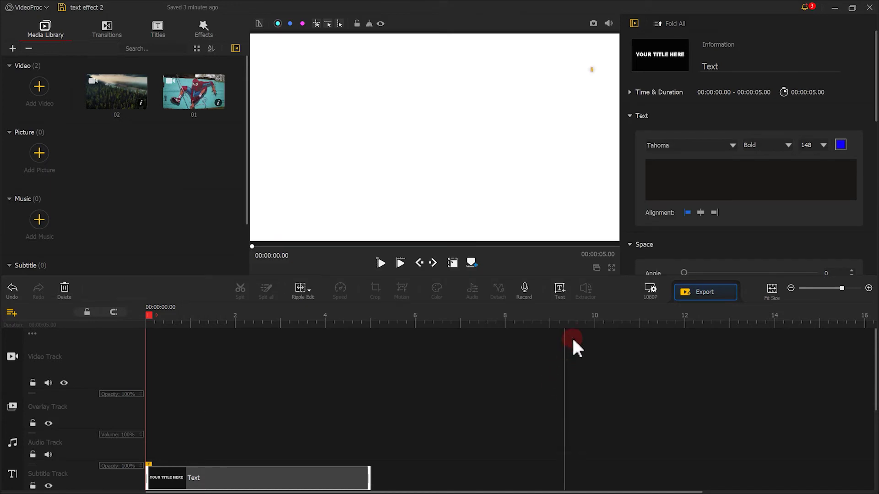
click(593, 23)
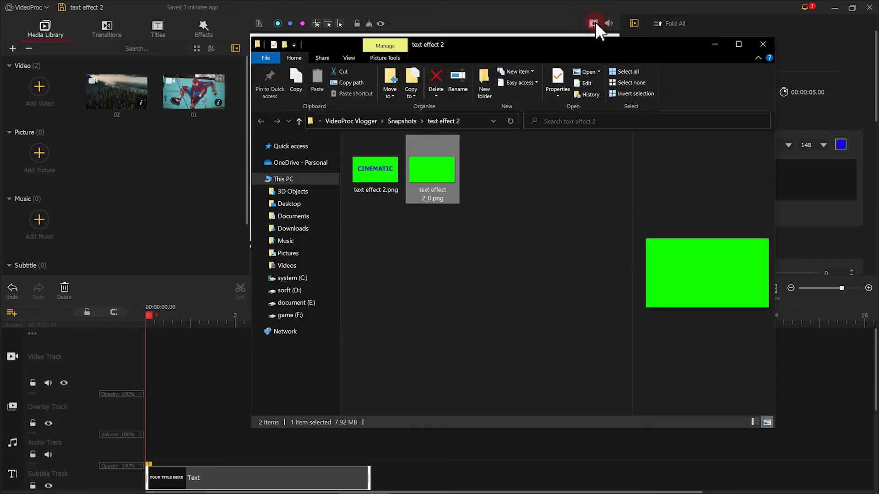
click(544, 21)
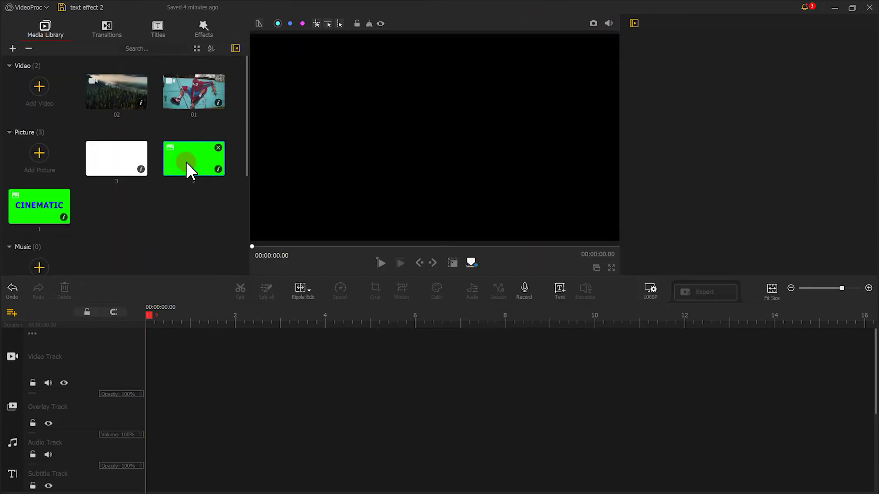
Step: Place green picture 2 then white picture 3 on the video track, and CINEMATIC on the overlay track stretched to 10 s
drag(185, 160, 166, 356)
drag(129, 160, 398, 359)
drag(46, 210, 137, 421)
drag(370, 408, 593, 410)
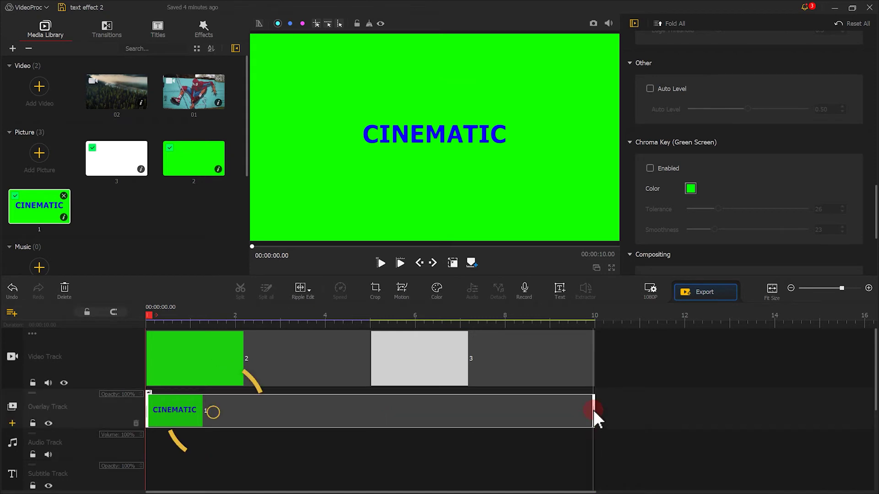
Step: Fit the 10 s CINEMATIC overlay to screen width, raising its Scale from 0.25 to 1.00
drag(593, 410, 593, 410)
click(760, 213)
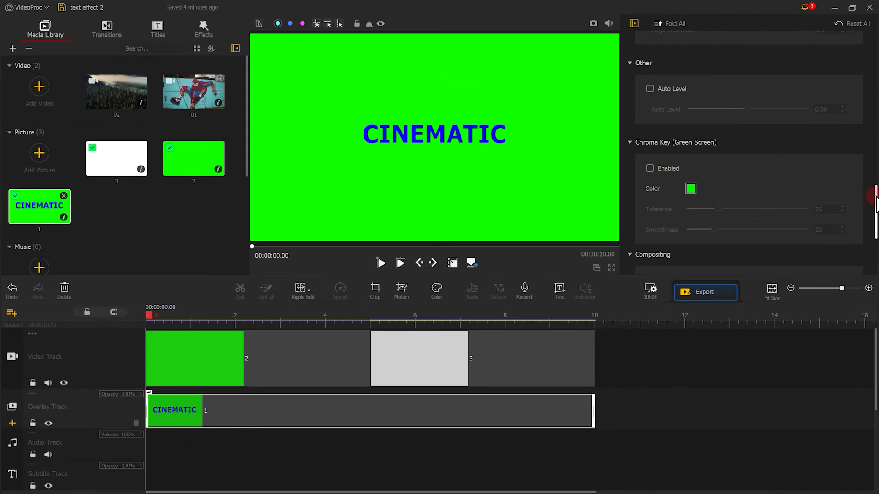
drag(874, 191, 875, 123)
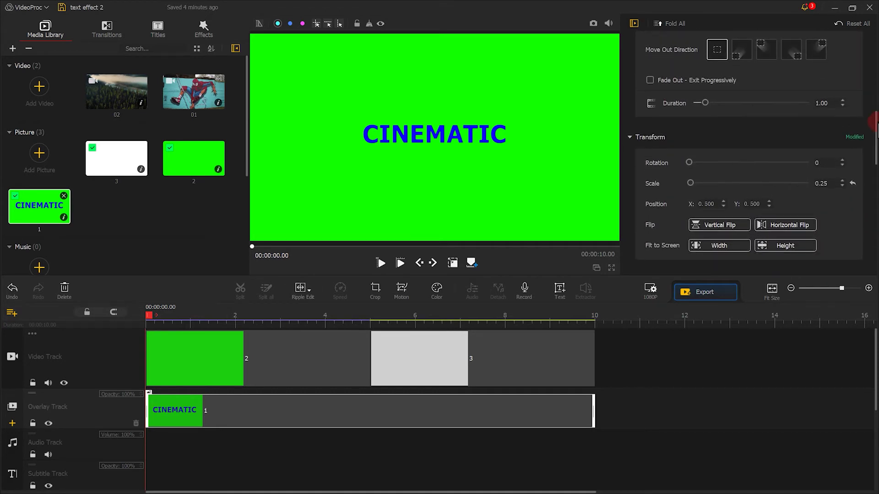
click(742, 247)
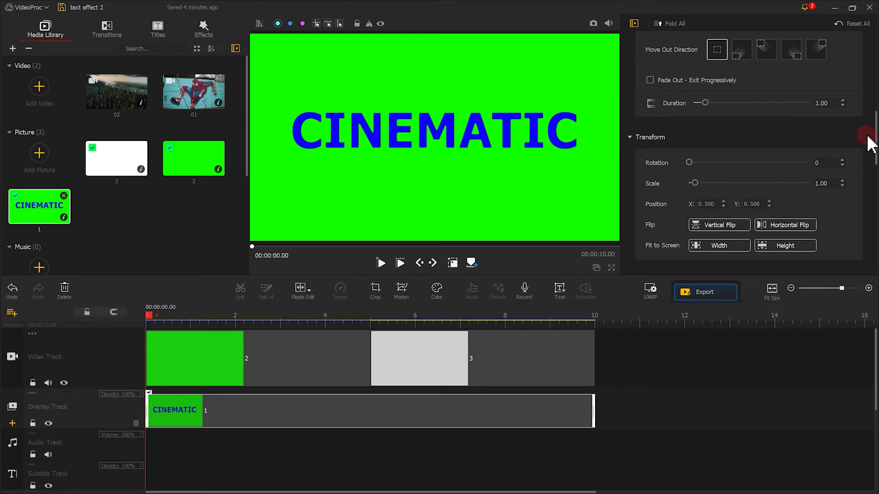
drag(875, 133, 875, 209)
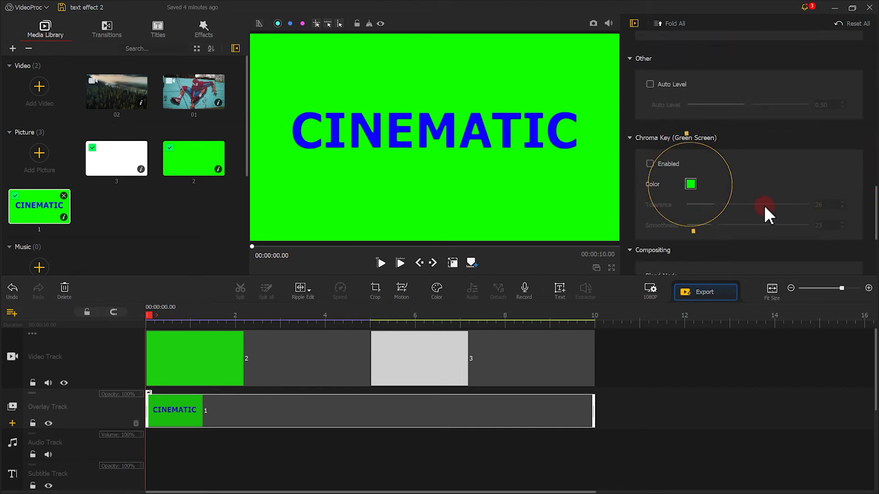
Step: Enable Chroma Key on the CINEMATIC blue lettering, with Tolerance and Smoothness both at 32
click(691, 184)
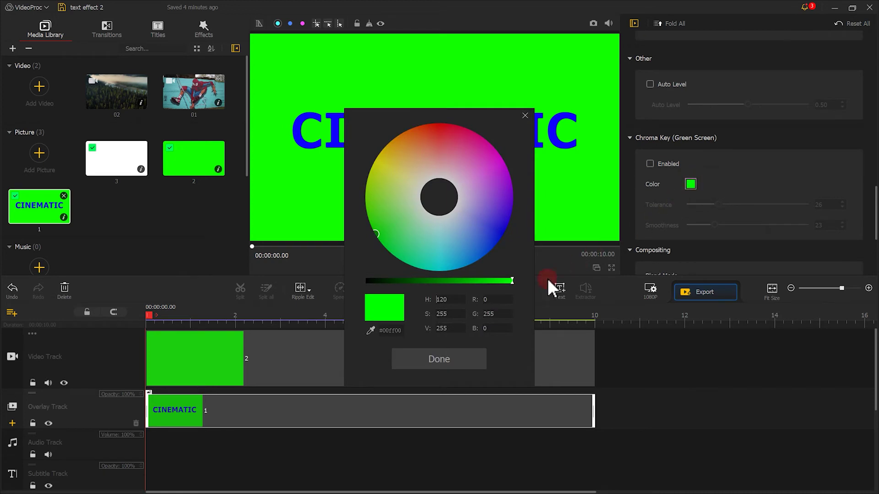
click(373, 329)
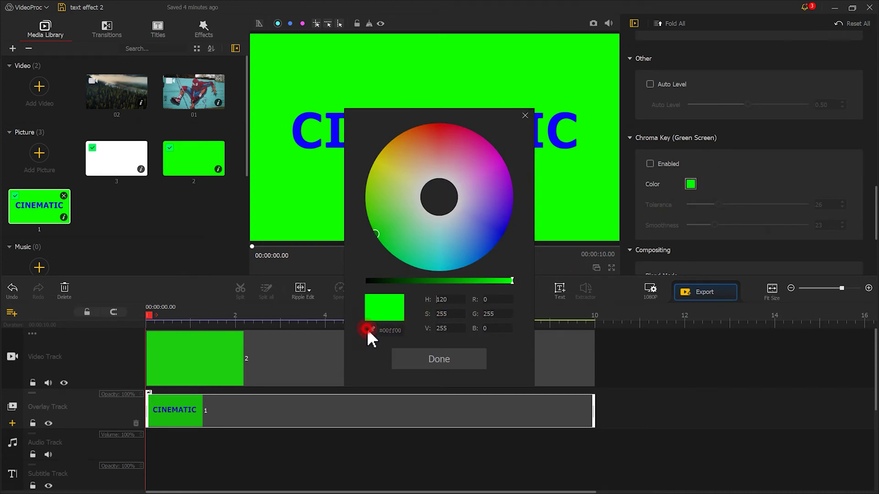
click(301, 137)
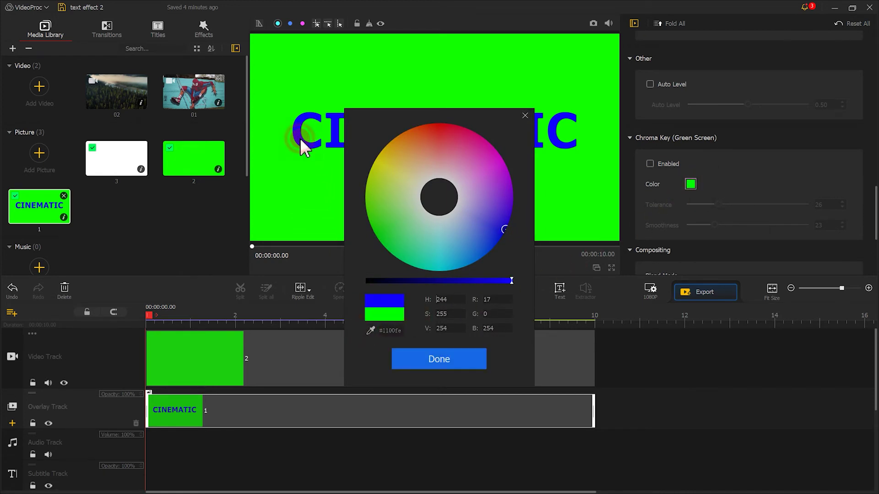
click(470, 360)
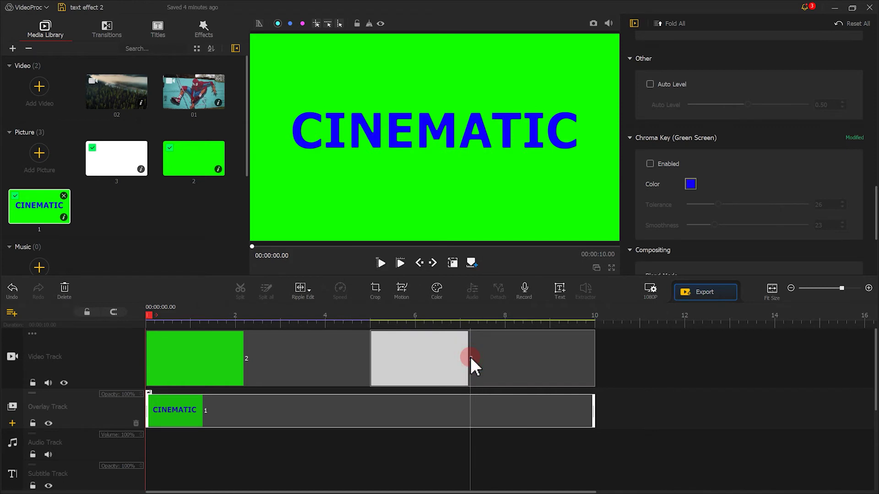
click(666, 163)
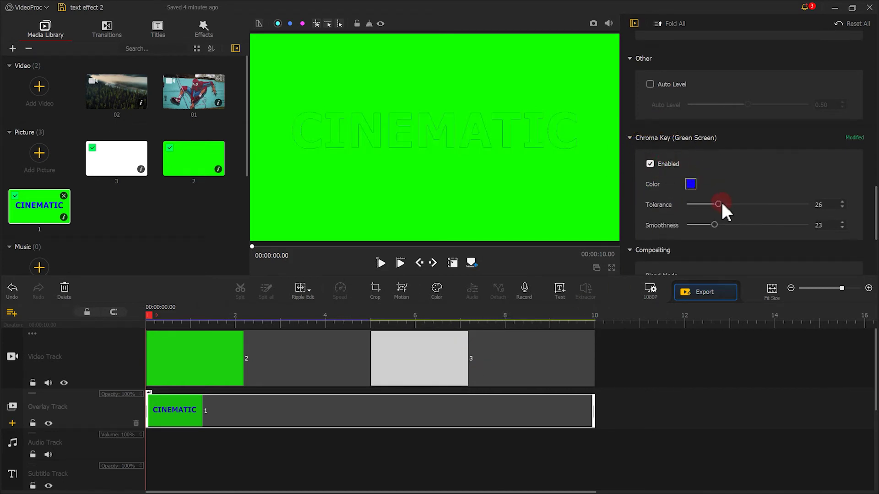
drag(722, 206, 728, 207)
Step: Drop a 3.13 s Linear Melt transition between the green and white clips and play it back from about 2 s
click(116, 26)
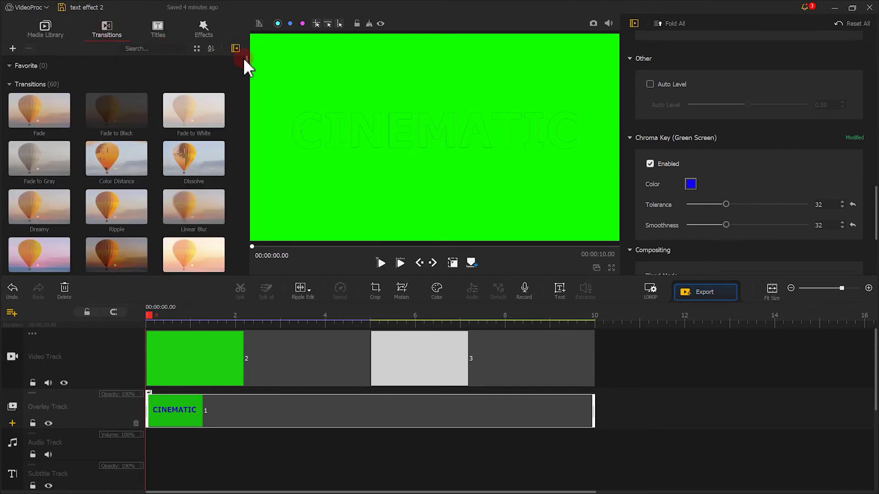
drag(246, 61, 301, 348)
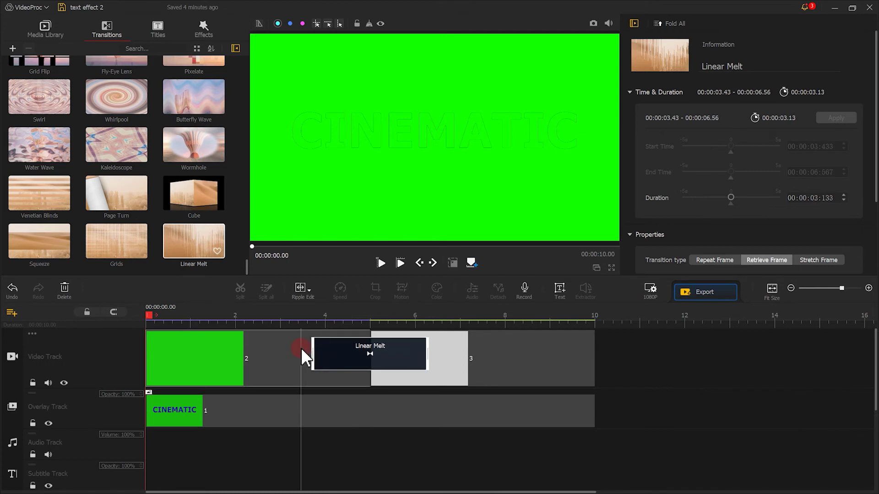
click(235, 318)
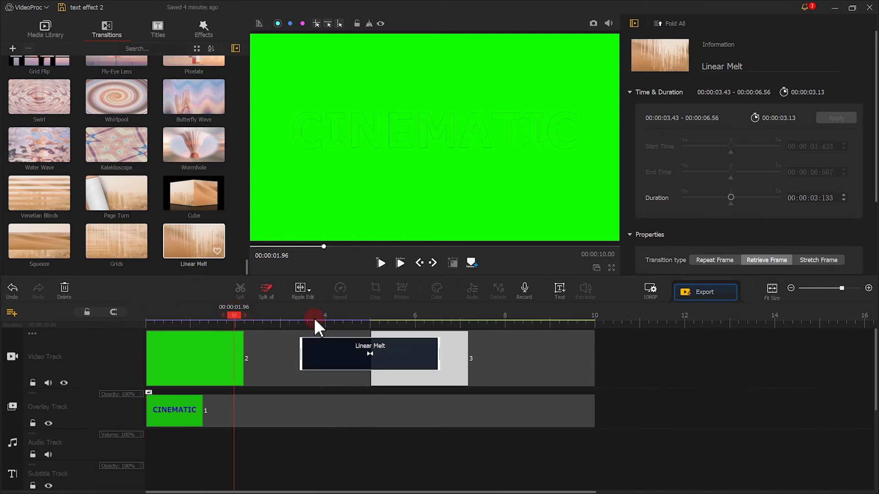
click(379, 261)
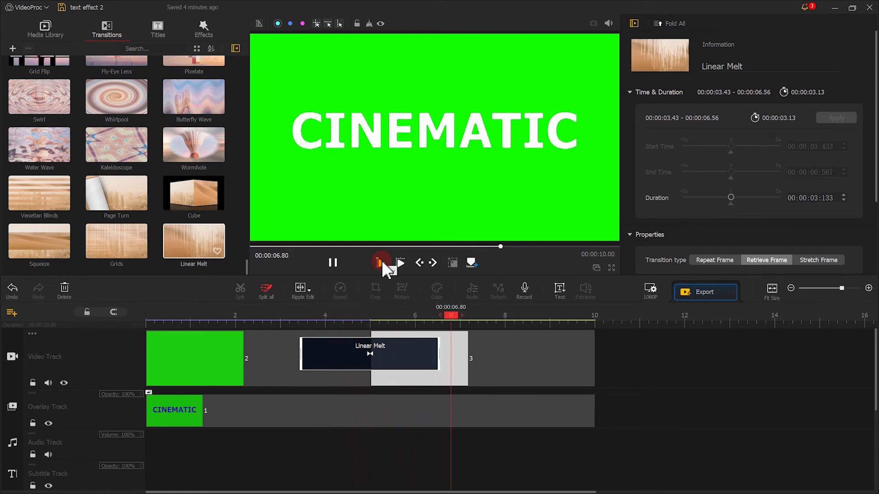
click(332, 263)
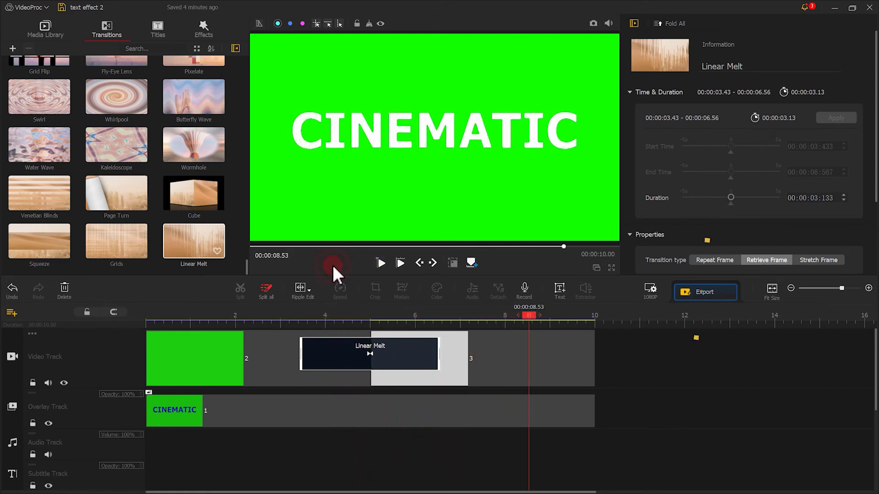
Step: Export the project as the 1080p MP4 'text effect 2' and import it into the media library
click(691, 292)
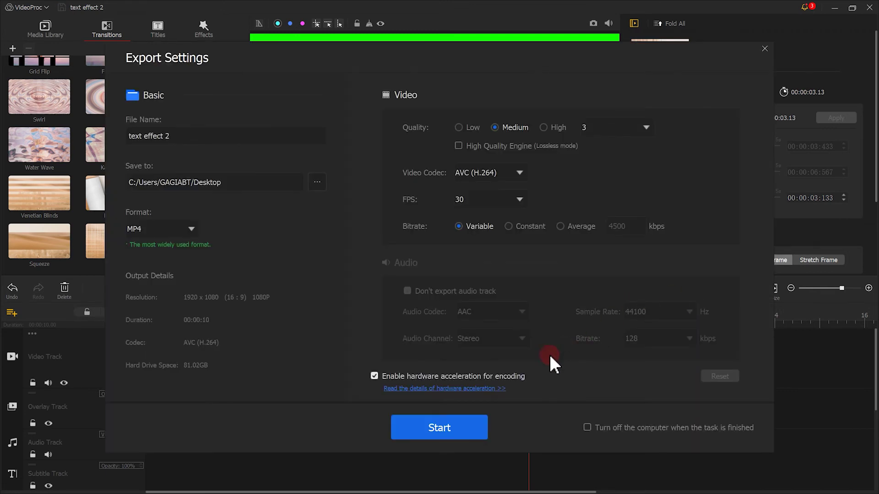
click(452, 424)
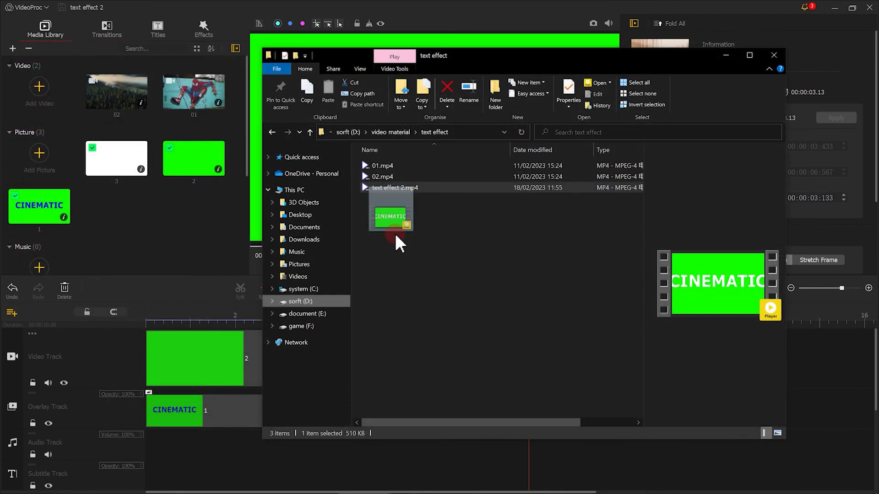
drag(394, 231, 167, 226)
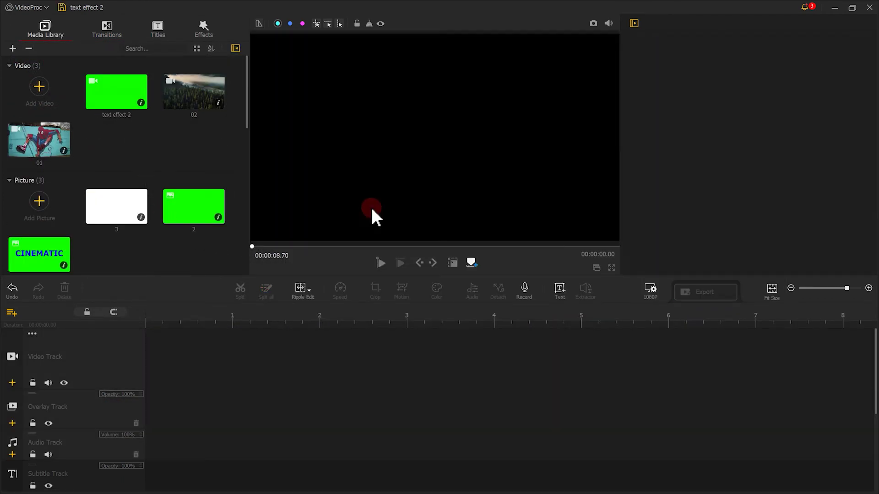
Step: Put forest clip 02 on the video track and text effect 2 on the overlay track, fitted to screen width at Scale 1.00
drag(206, 108, 203, 343)
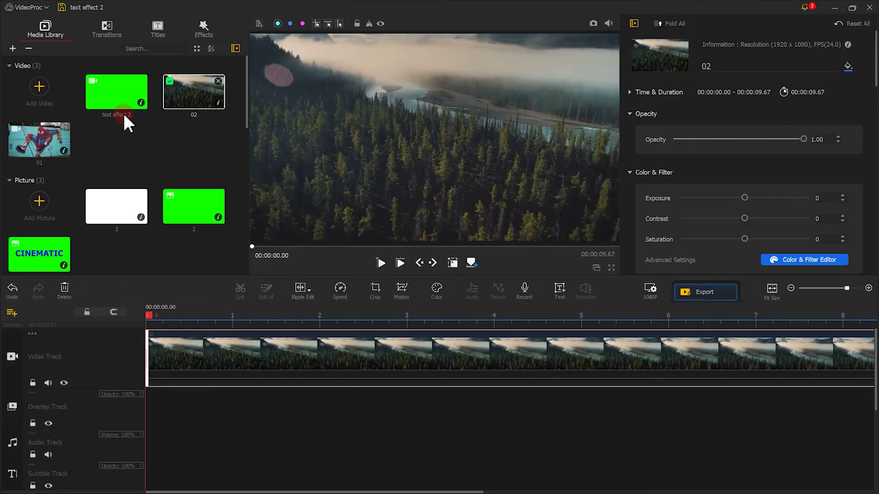
drag(119, 99, 145, 414)
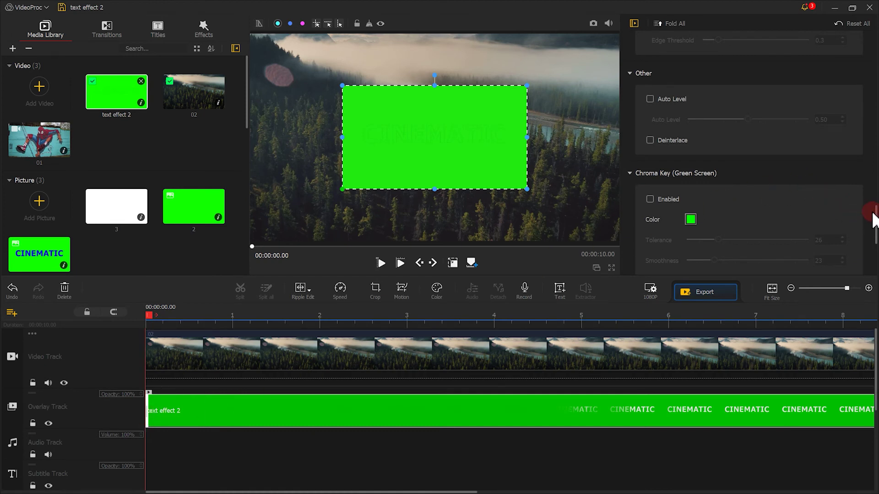
drag(876, 214, 860, 109)
click(736, 168)
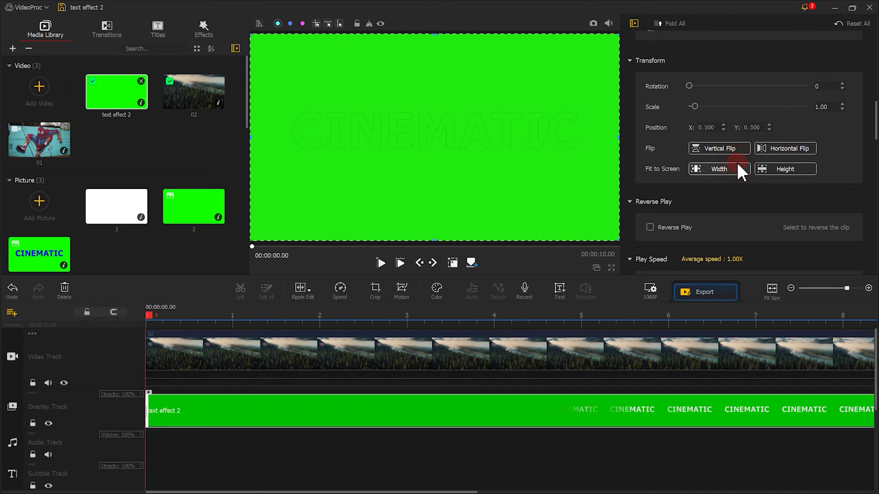
drag(875, 113, 863, 229)
Step: Chroma-key the overlay's green background at Tolerance 18 and play back the composite over the forest footage
click(691, 195)
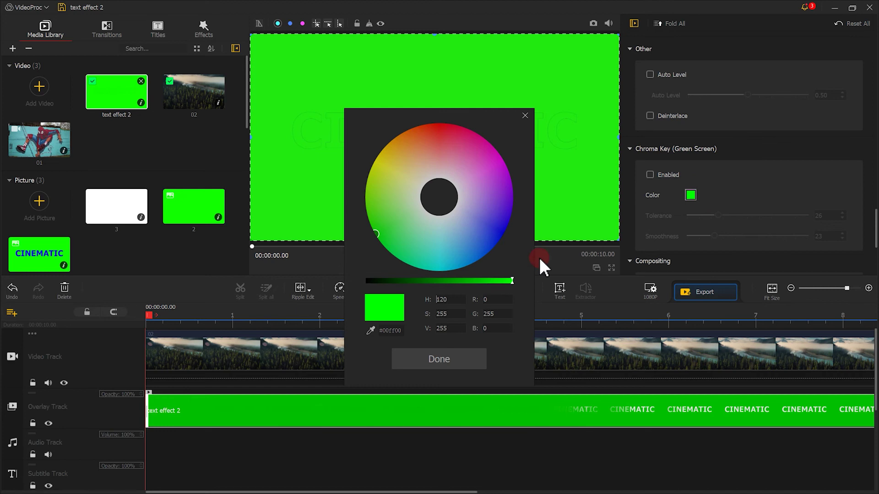
click(369, 331)
click(314, 211)
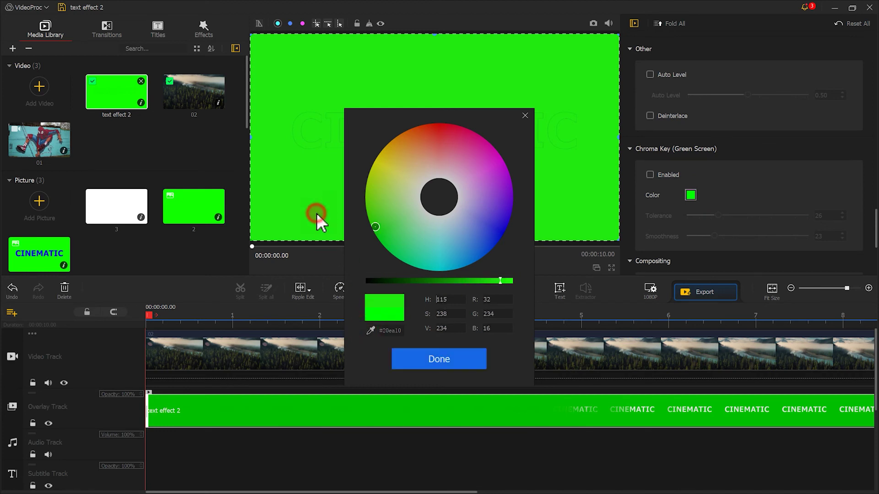
click(432, 358)
click(661, 177)
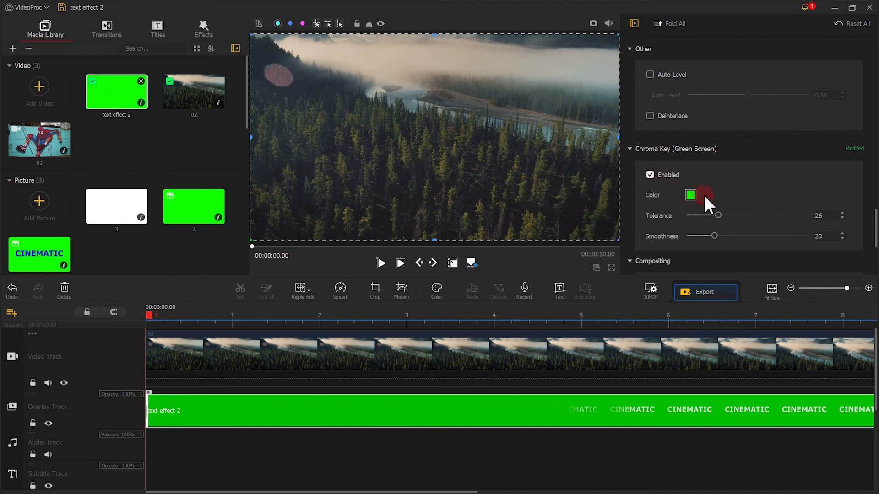
drag(717, 215, 714, 215)
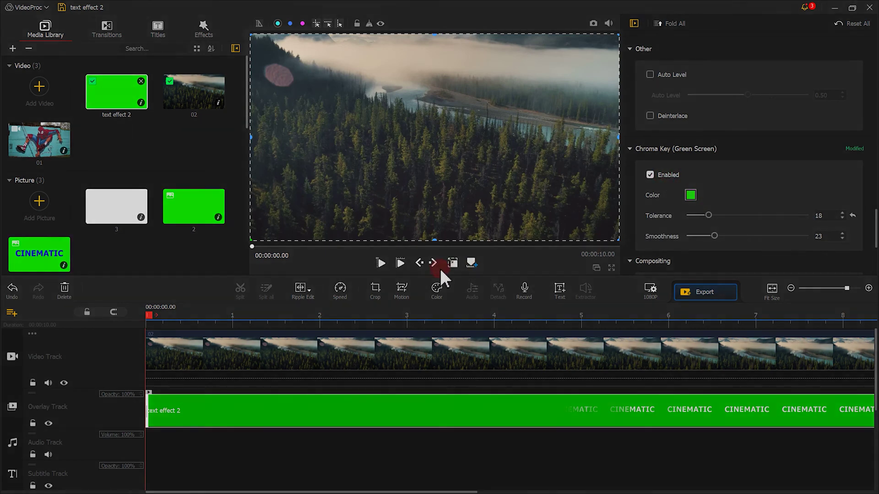
click(382, 264)
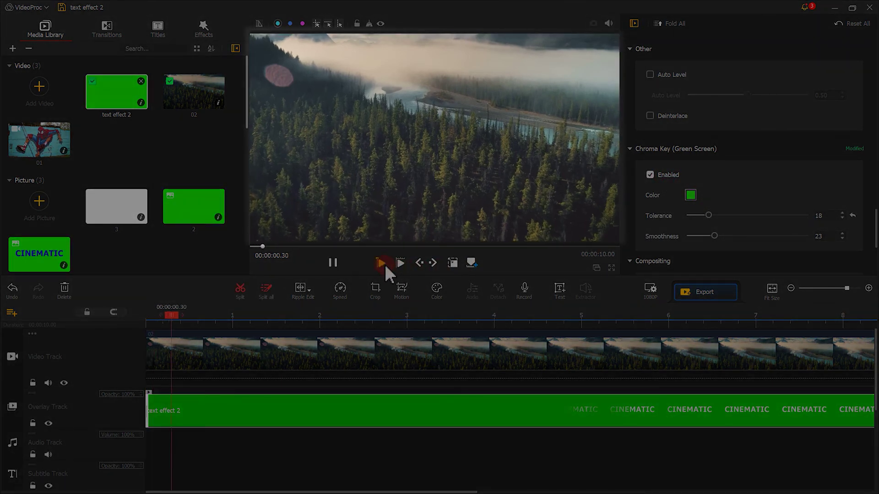